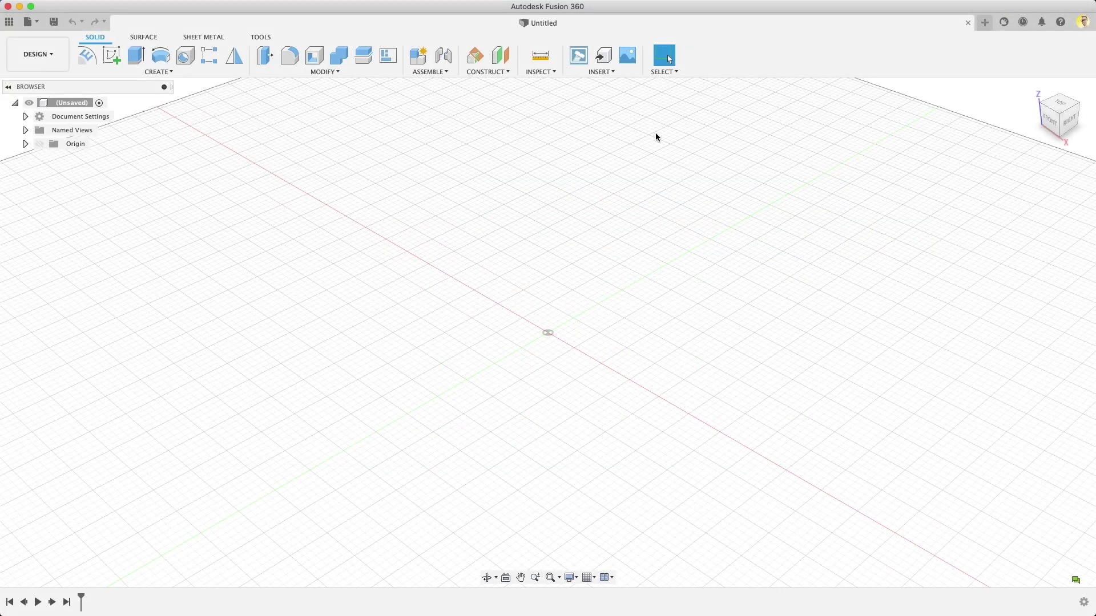
Review the Nesting and Fabrication and Machining extensions and their access options in the Extension Manager without purchasing anything.
click(1003, 23)
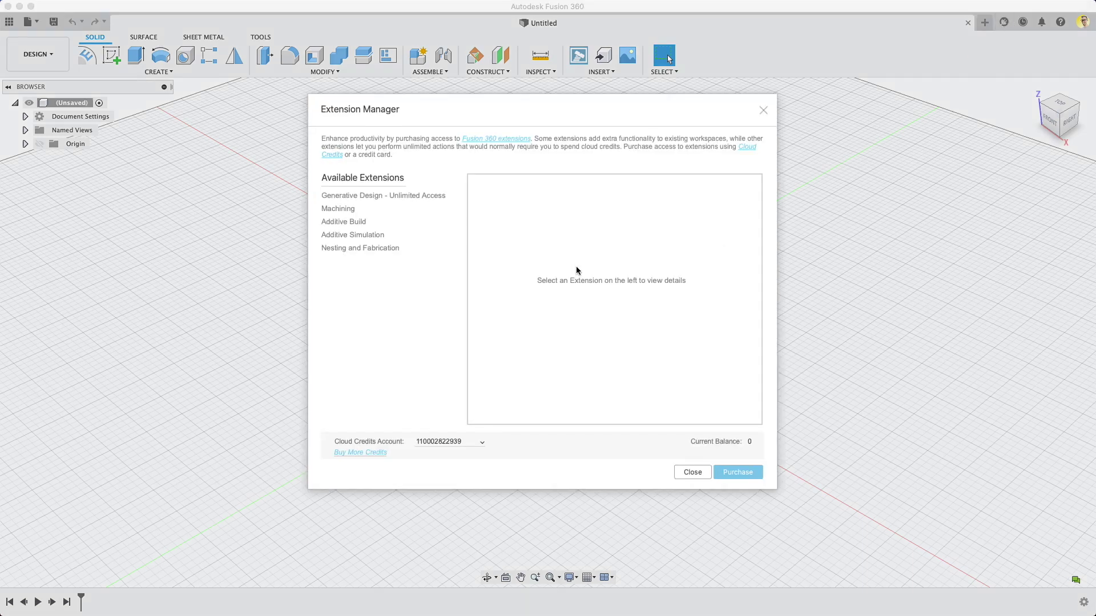
click(341, 248)
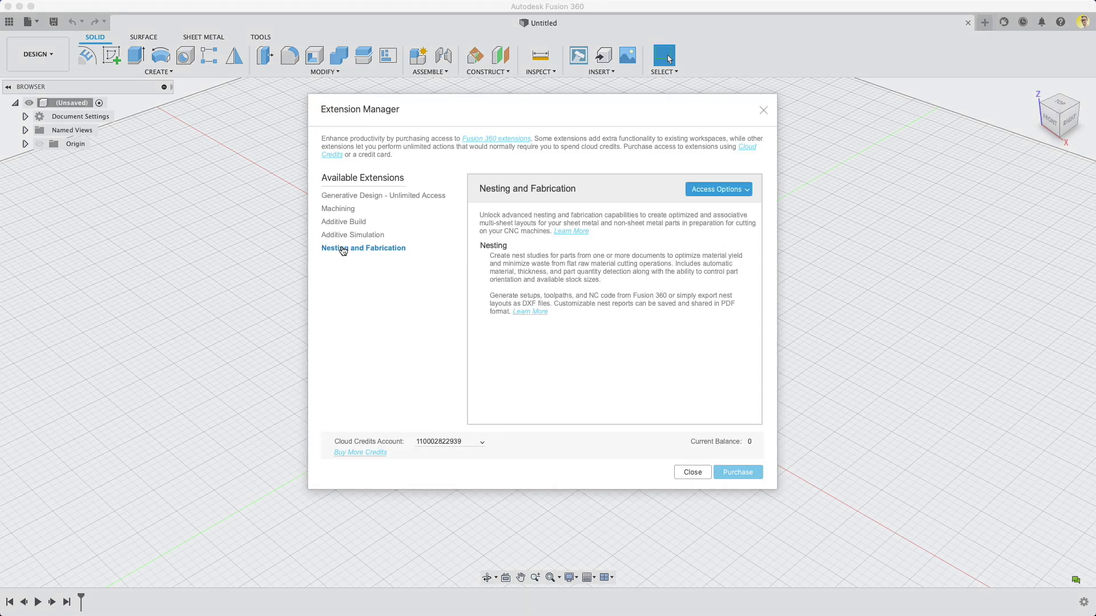
click(717, 193)
click(332, 210)
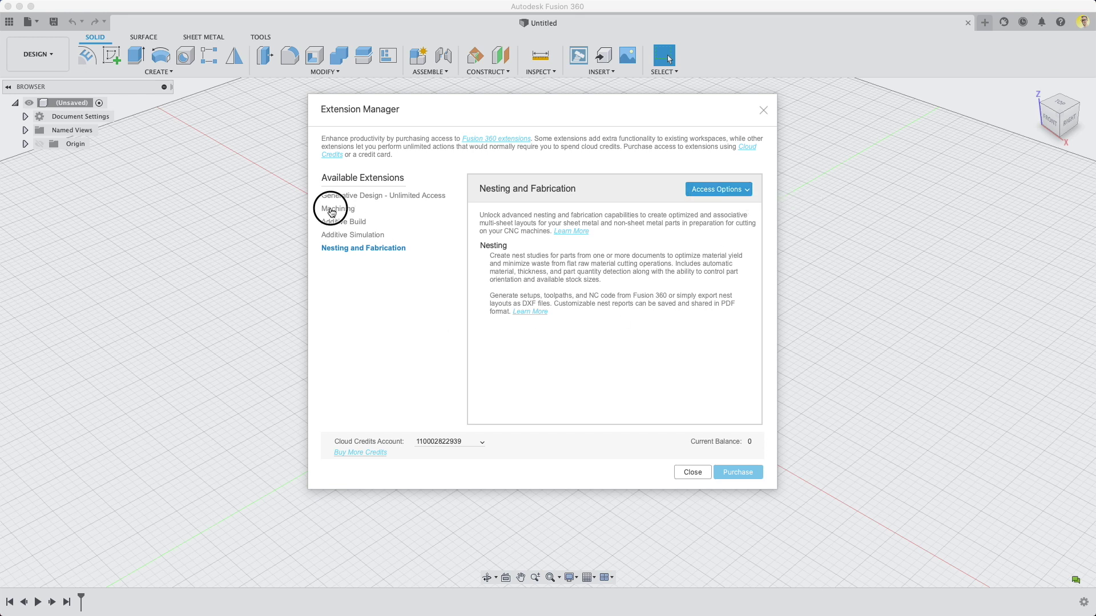
click(743, 189)
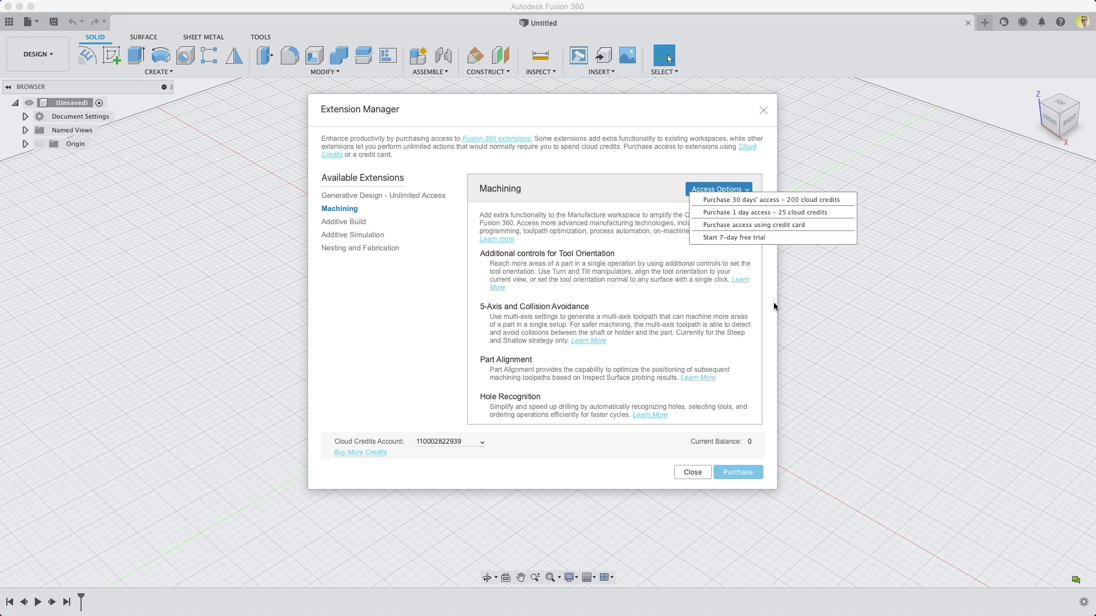
click(652, 463)
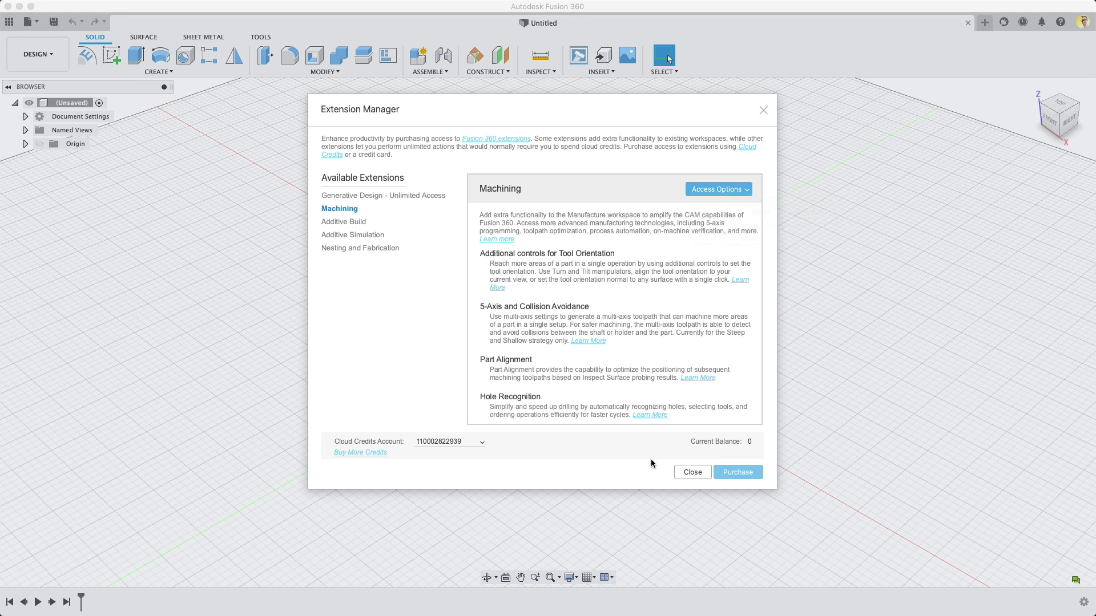
click(693, 473)
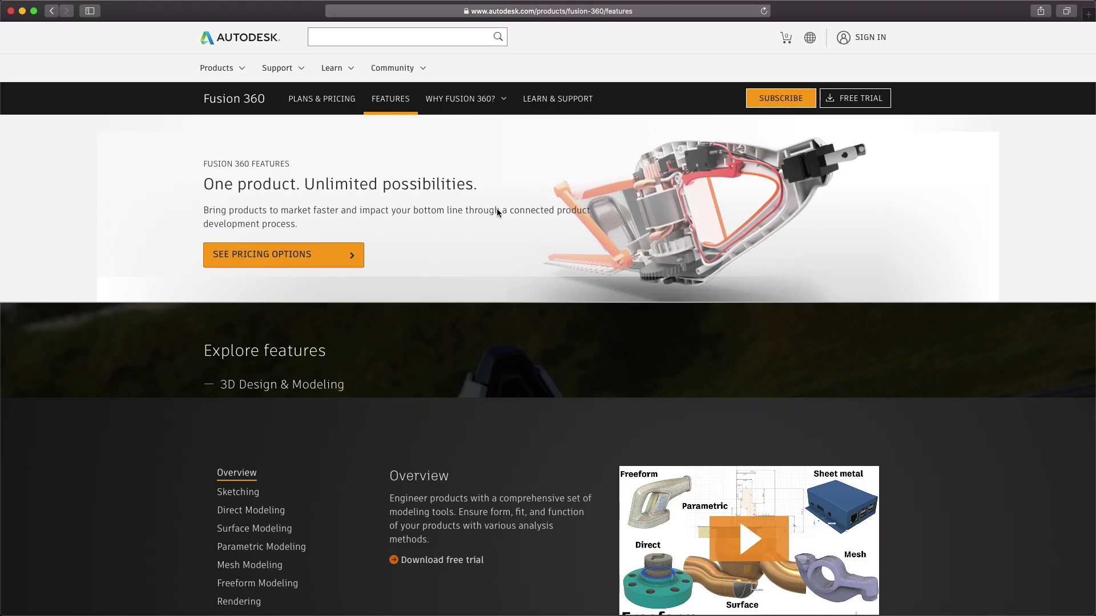
On Autodesk's Fusion 360 features web page, review the Machining, Generative Design and Additive Build entries under Fusion 360 Extensions.
scroll(499, 251, down, 5)
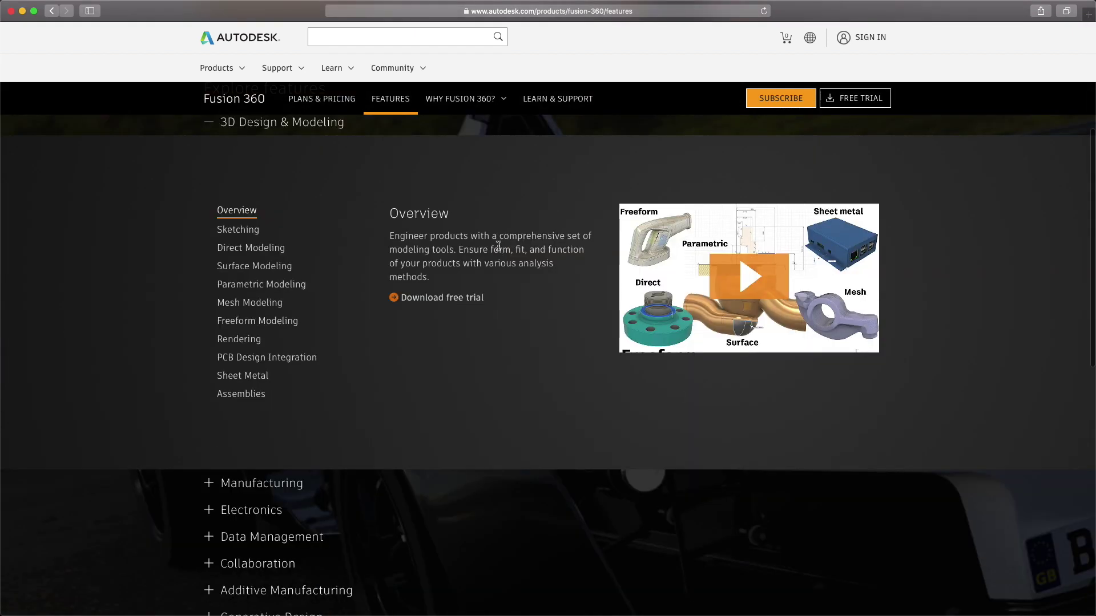
scroll(485, 339, down, 3)
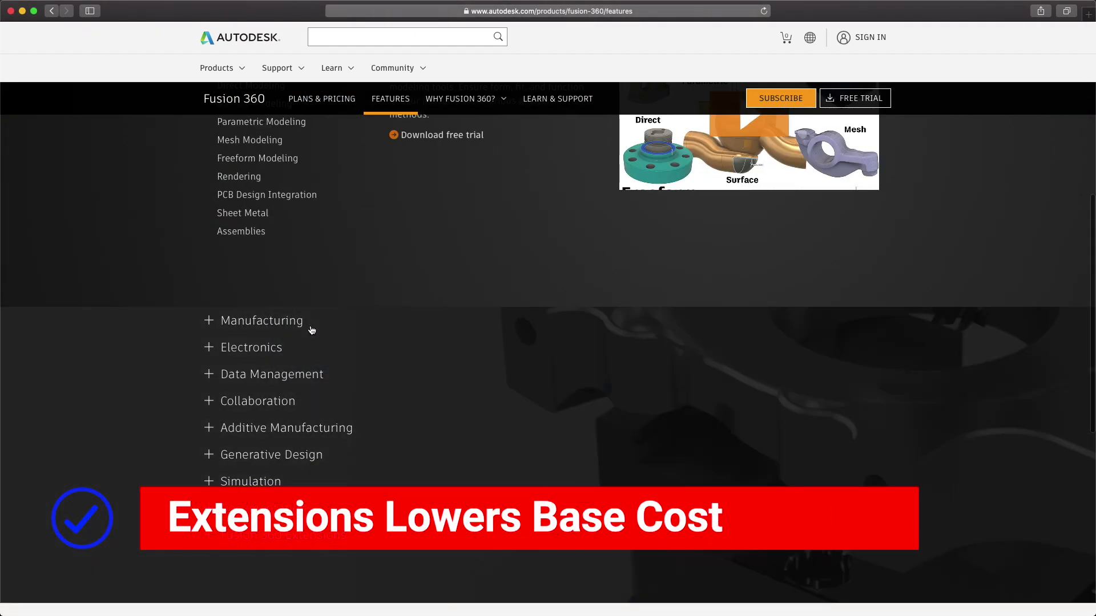
scroll(310, 326, down, 3)
click(311, 402)
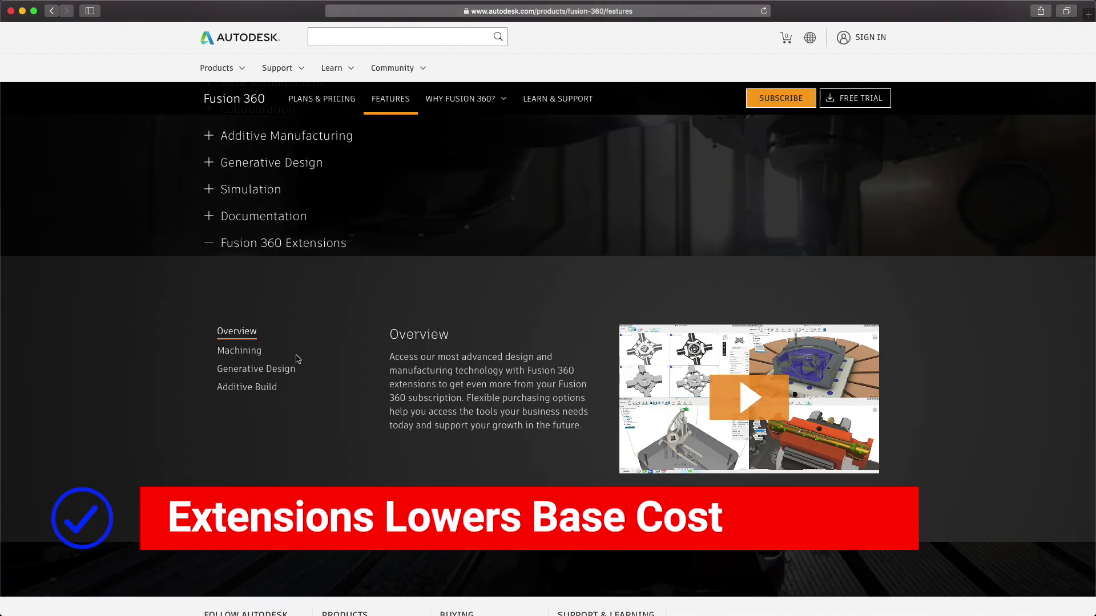
click(235, 351)
click(272, 349)
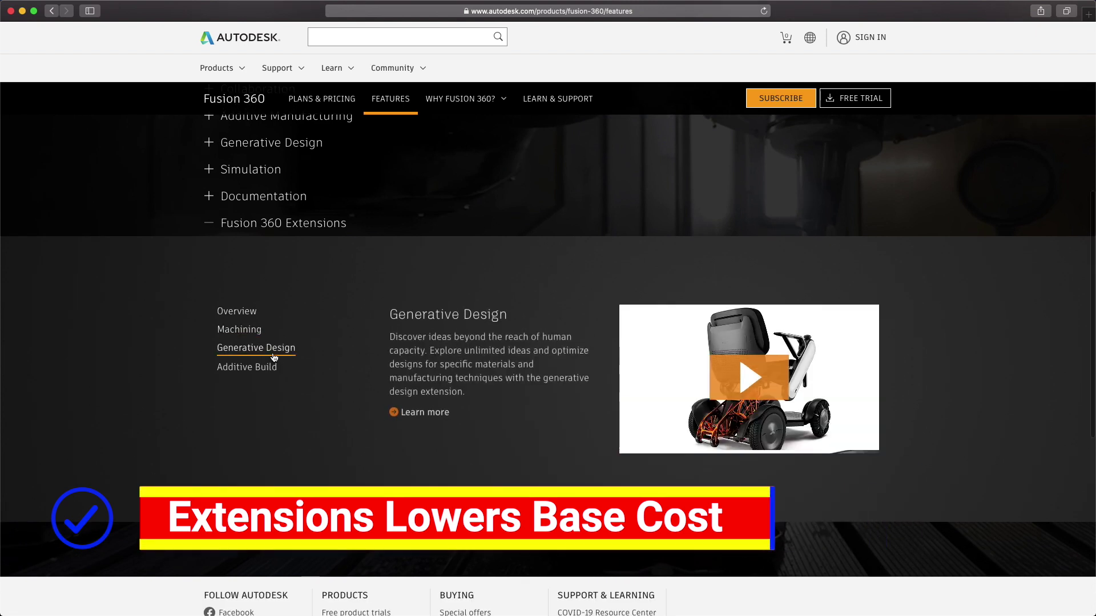
click(269, 370)
scroll(268, 421, down, 2)
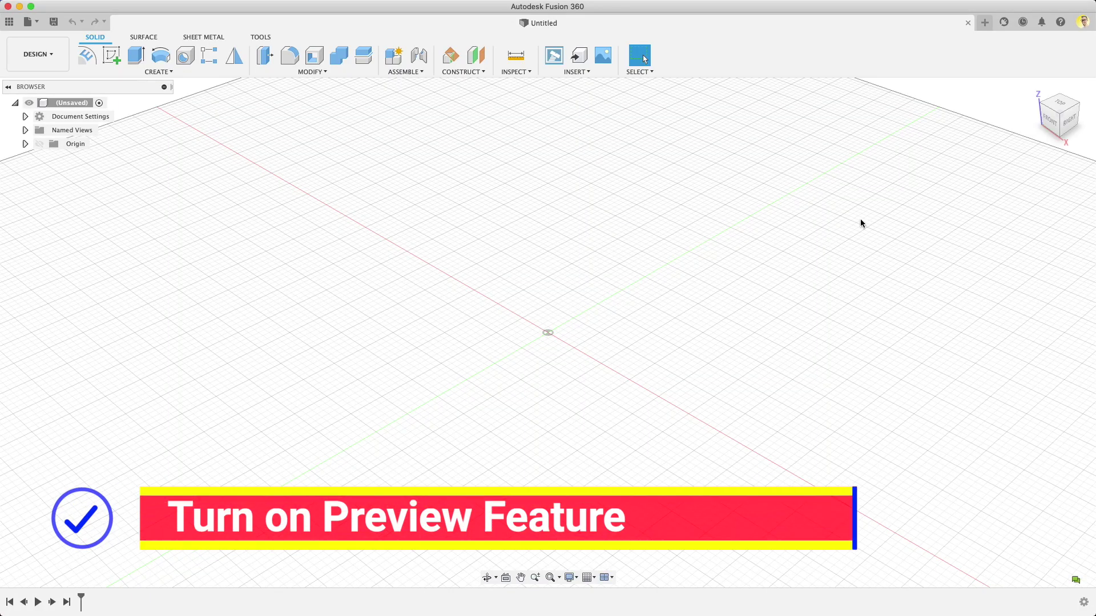
In Fusion 360's preferences, find the preview features matching "arrange", enable Advanced Arrange for Manufacture and apply the change.
click(1082, 22)
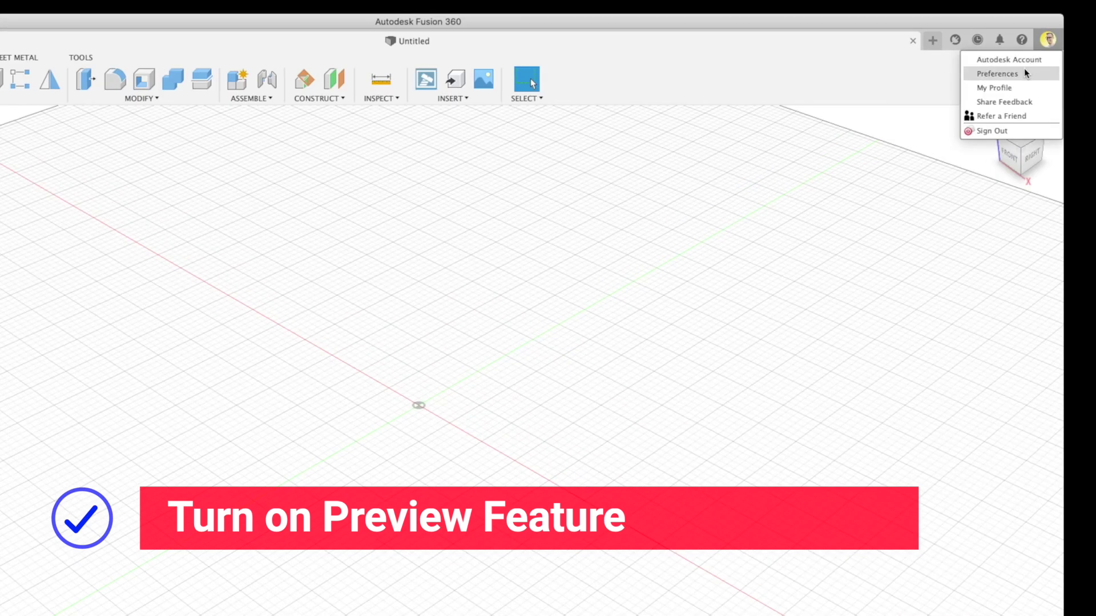
click(1022, 73)
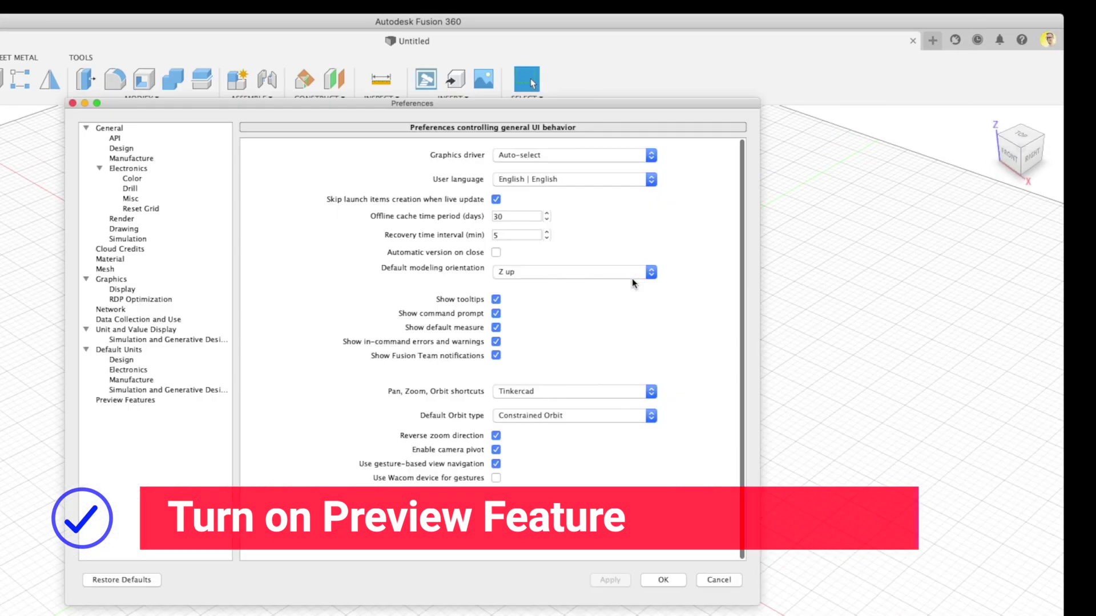
click(123, 400)
click(579, 222)
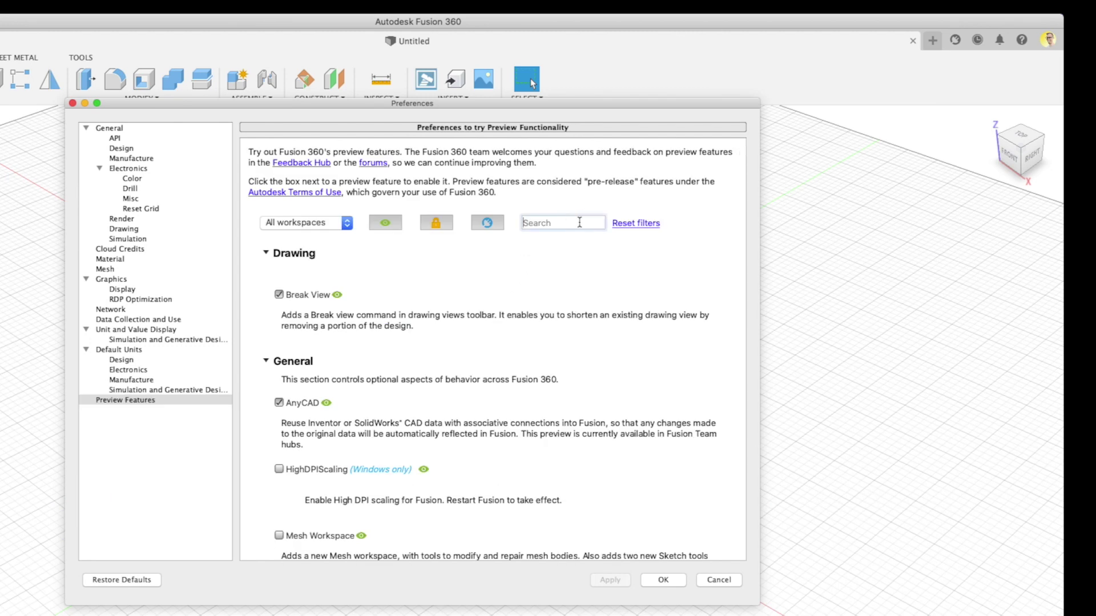
text(arrange)
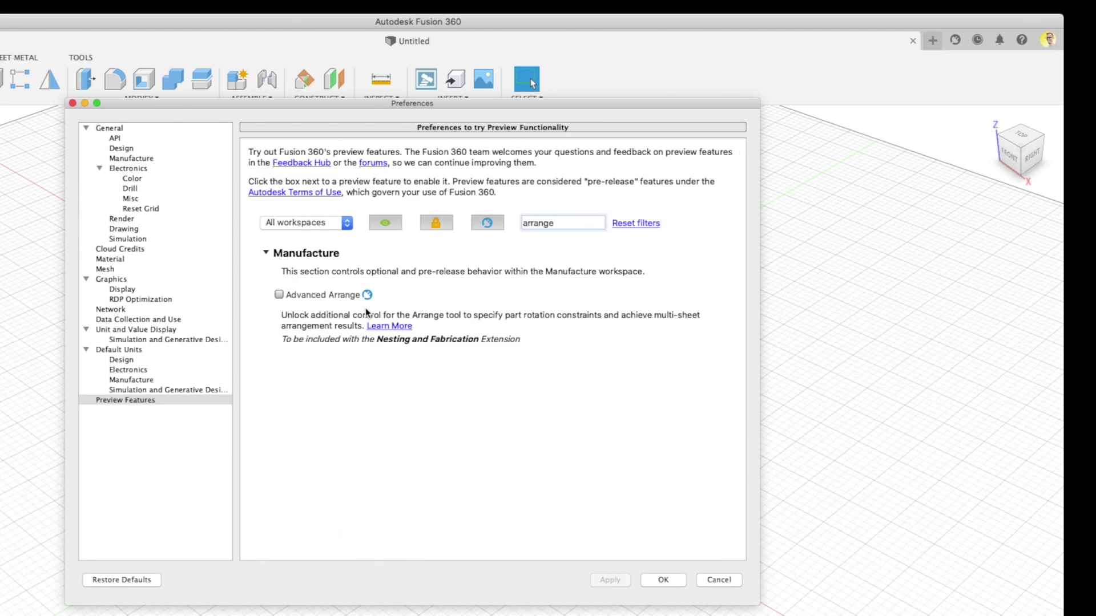
click(279, 294)
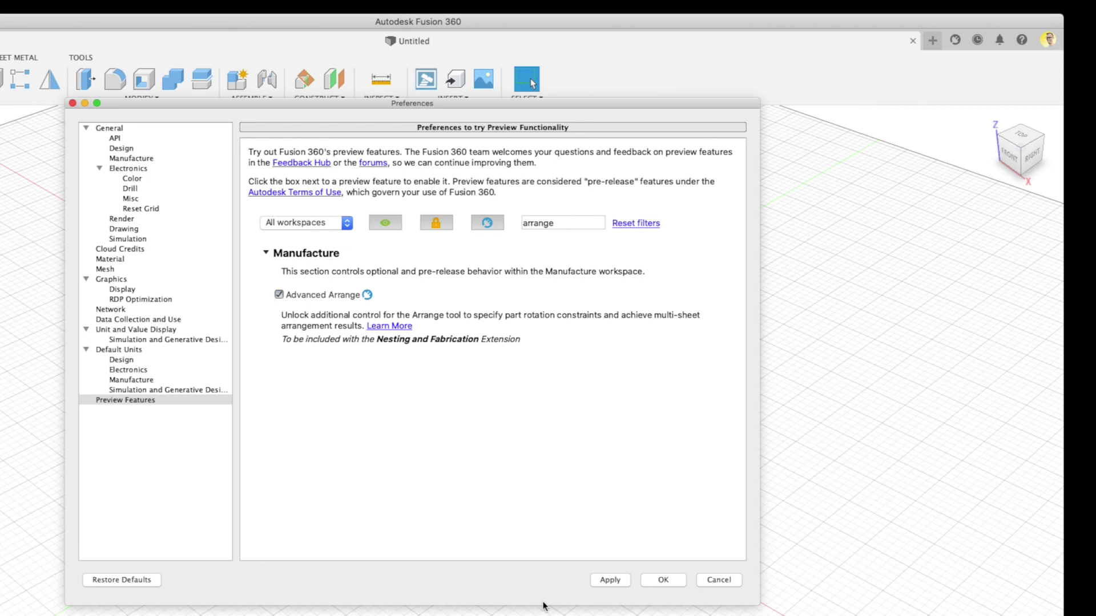
click(605, 580)
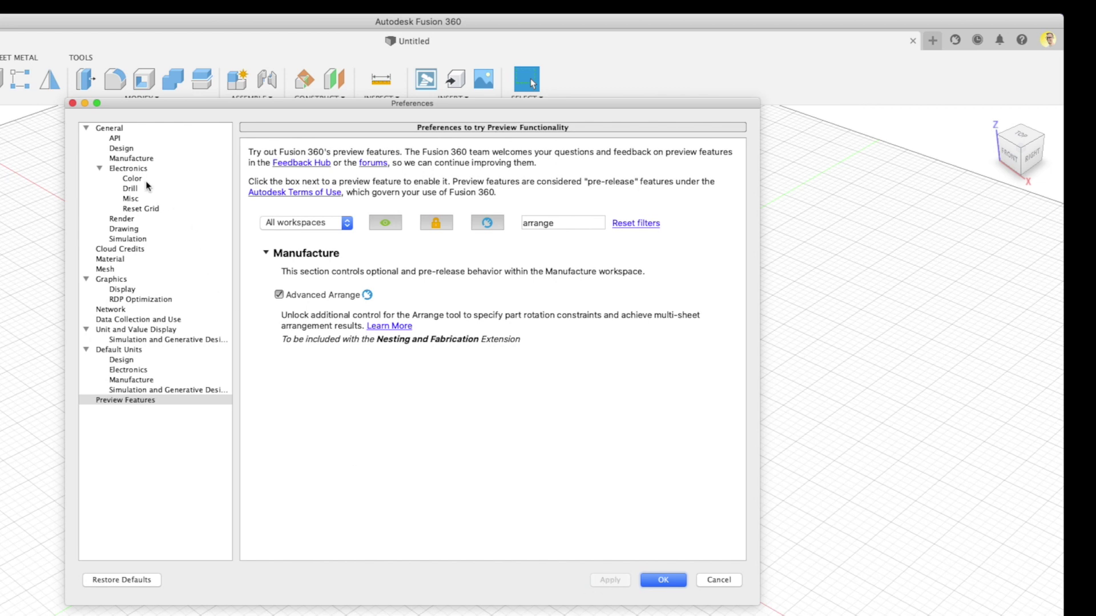
Enable the Arrange and Simplify tools in the general Design preferences, apply the change and close the preferences.
click(126, 148)
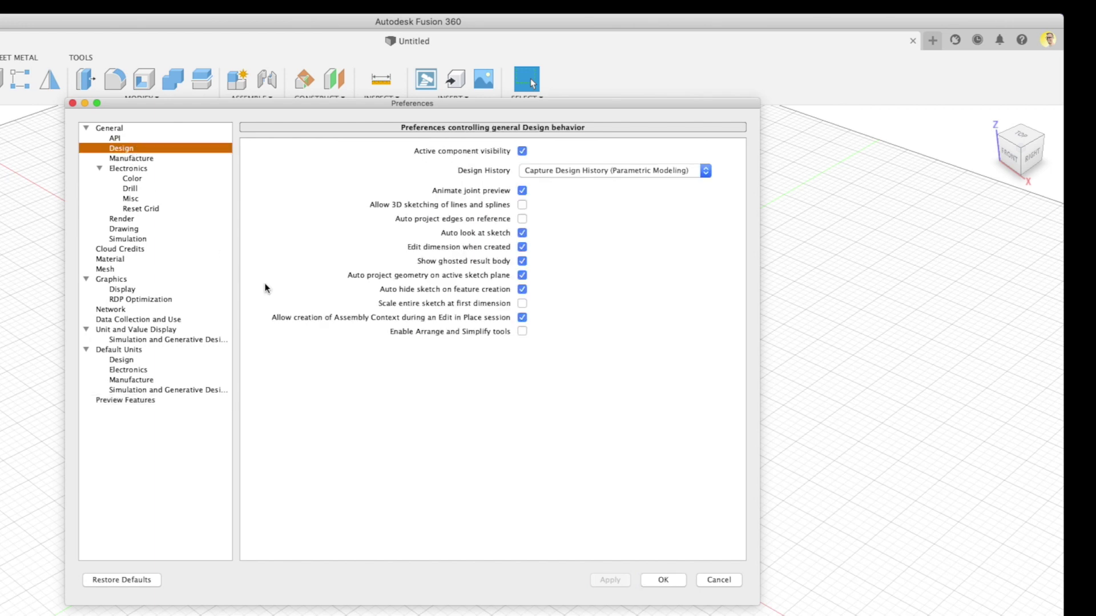
click(523, 332)
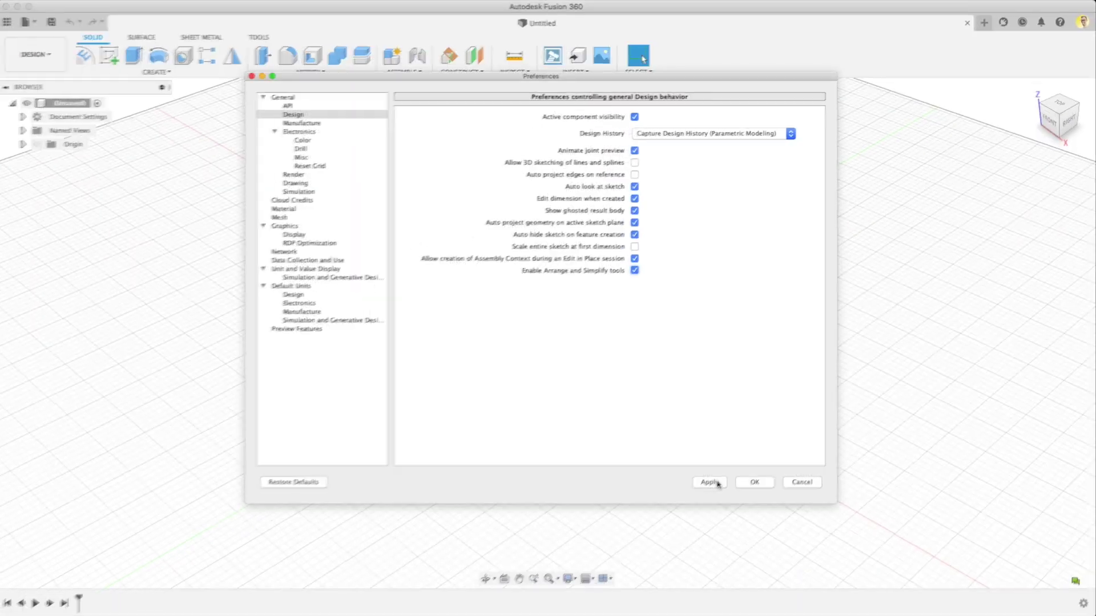
click(618, 581)
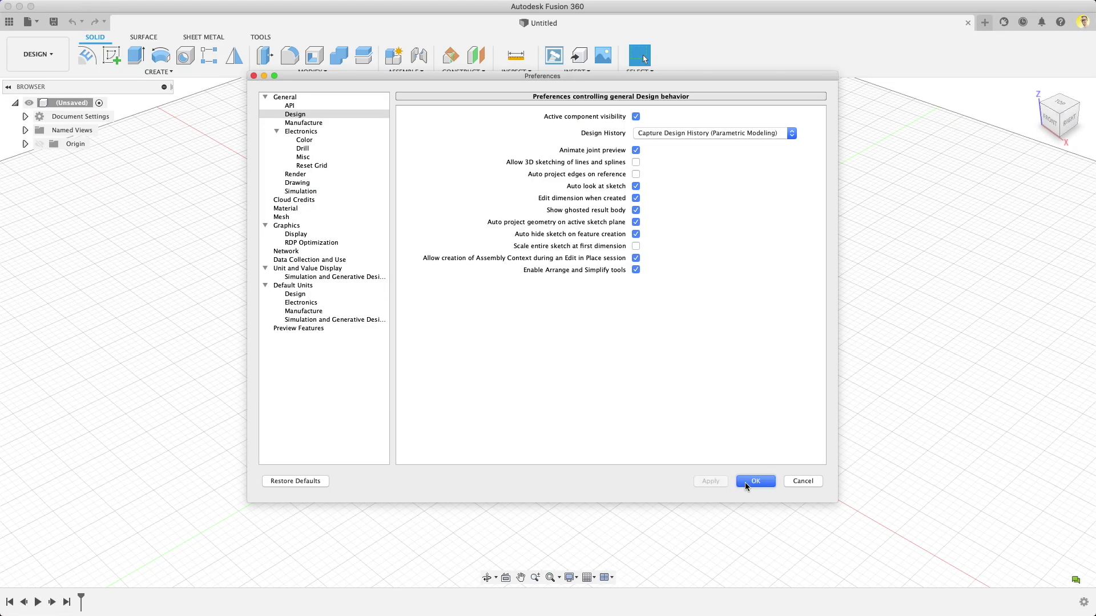
click(745, 481)
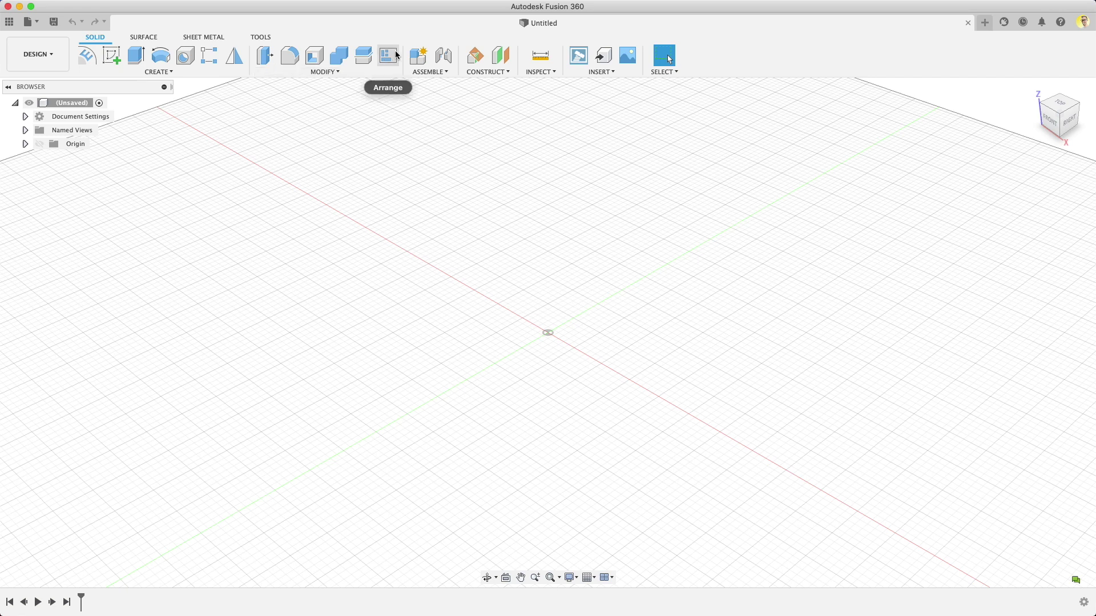
click(381, 73)
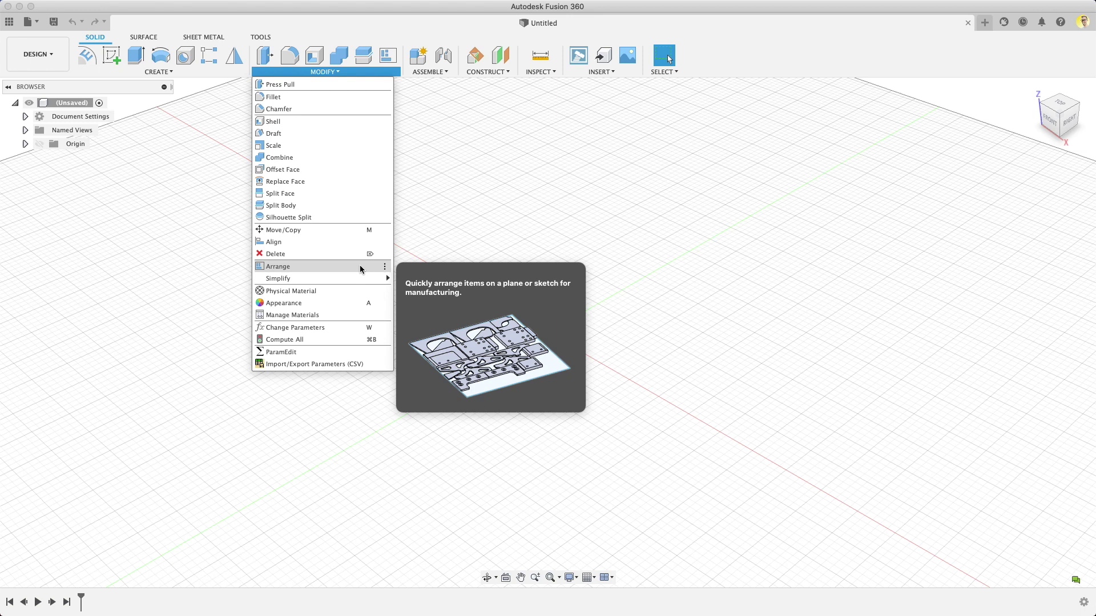
click(495, 183)
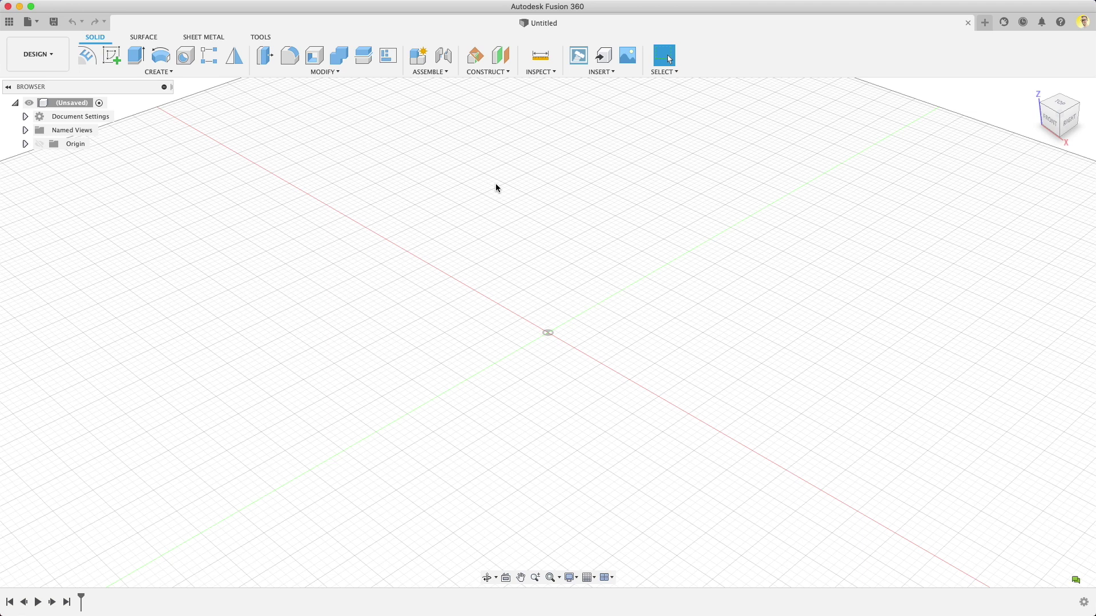
Switch to the Manufacture workspace, create a manufacturing model and open it for editing to reach its modify commands.
click(37, 54)
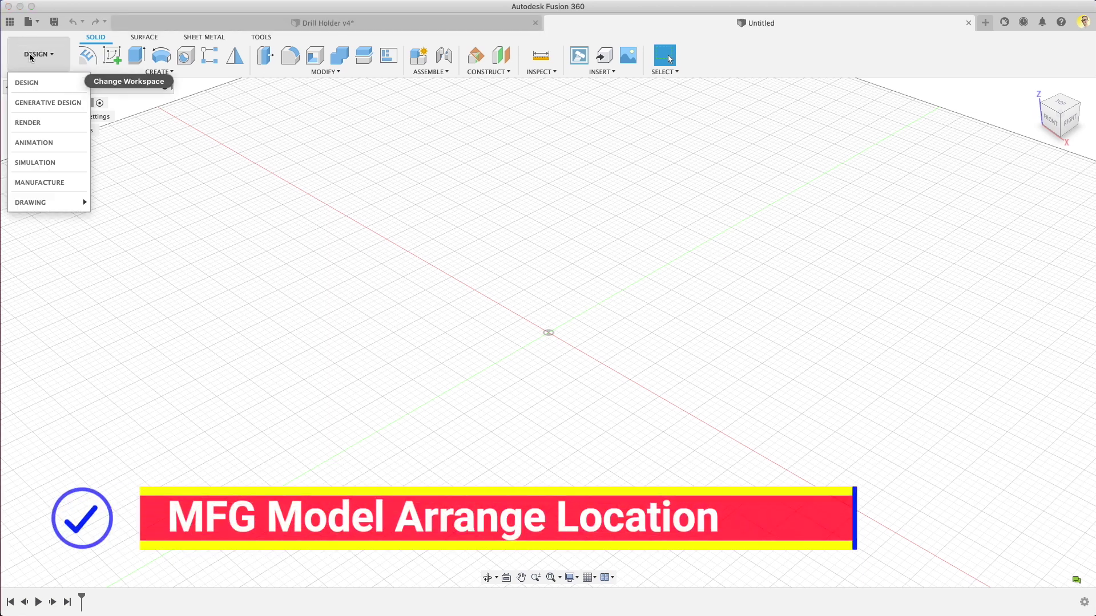
click(52, 184)
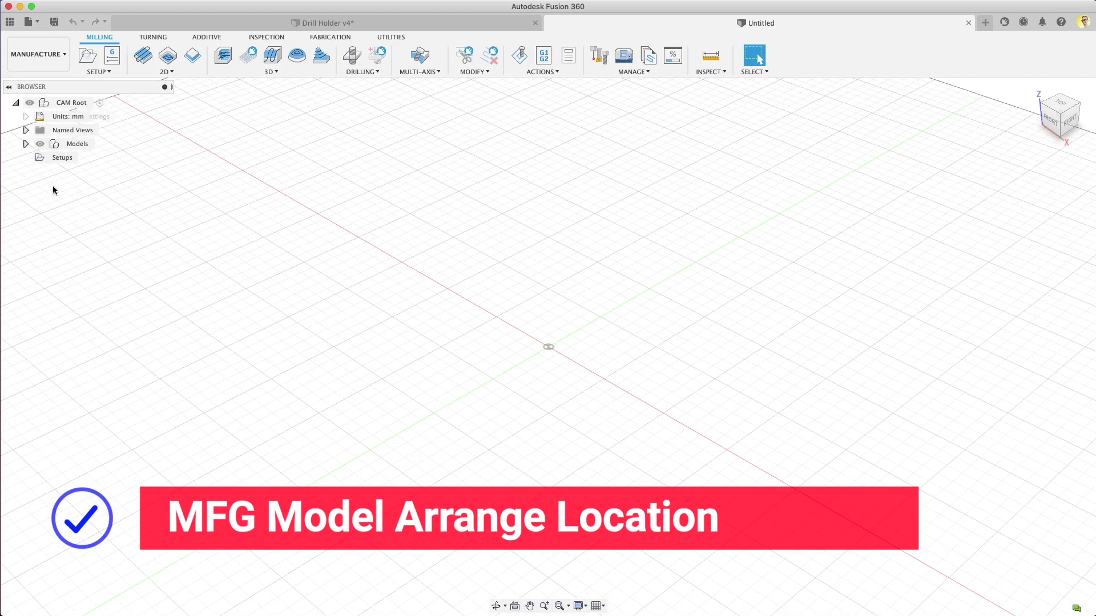
click(104, 73)
click(122, 157)
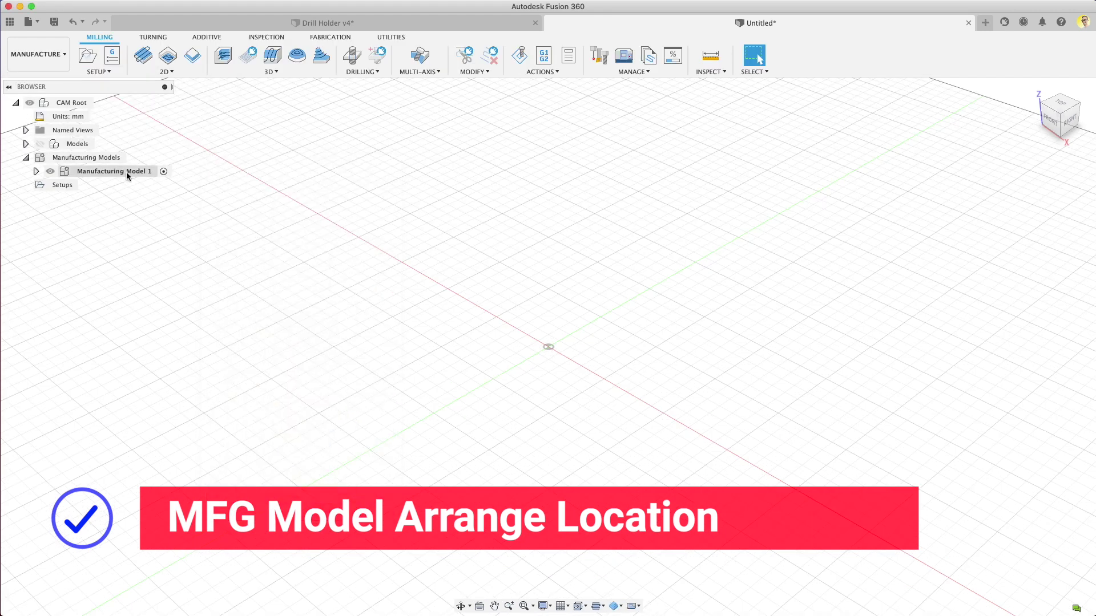
right_click(126, 176)
click(150, 177)
click(276, 72)
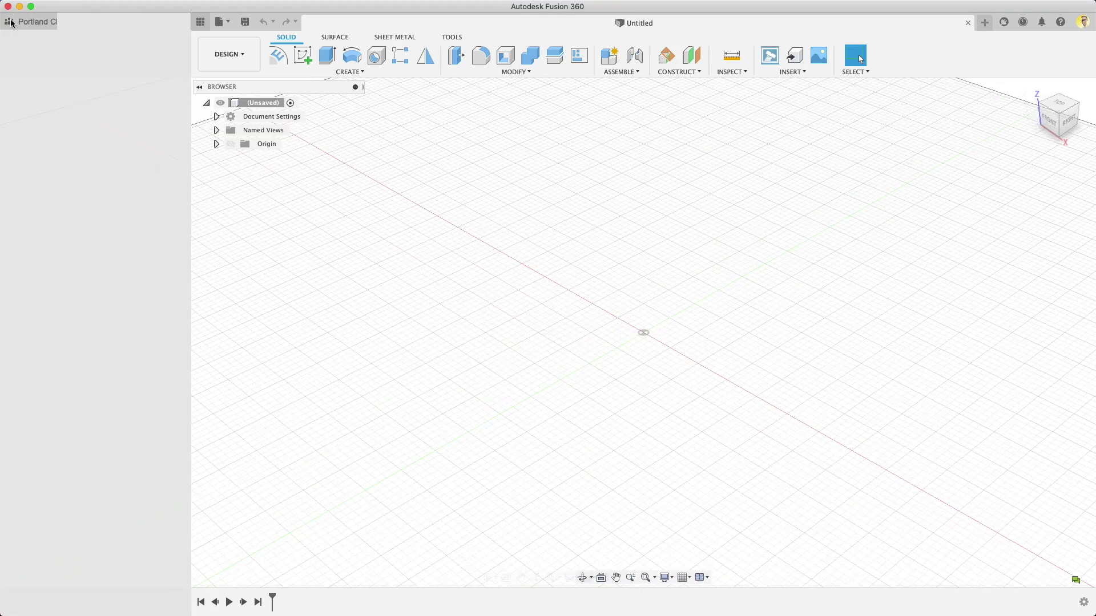
Open the Drill Holder design from the YouTube – PREPROD project folder.
double_click(108, 117)
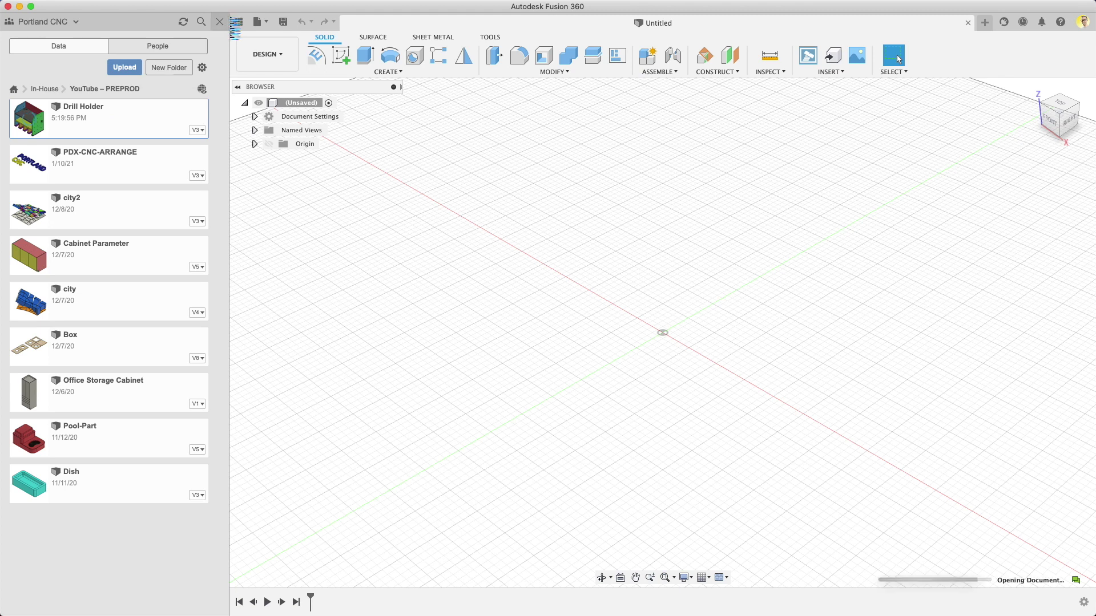
click(239, 22)
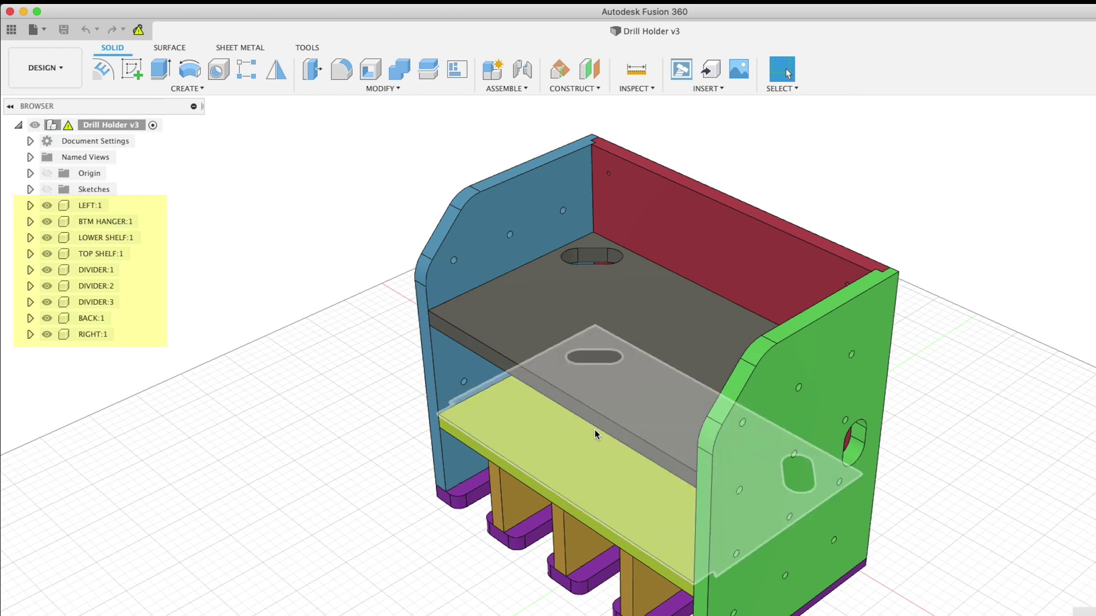
shift+middle_drag(935, 538, 896, 499)
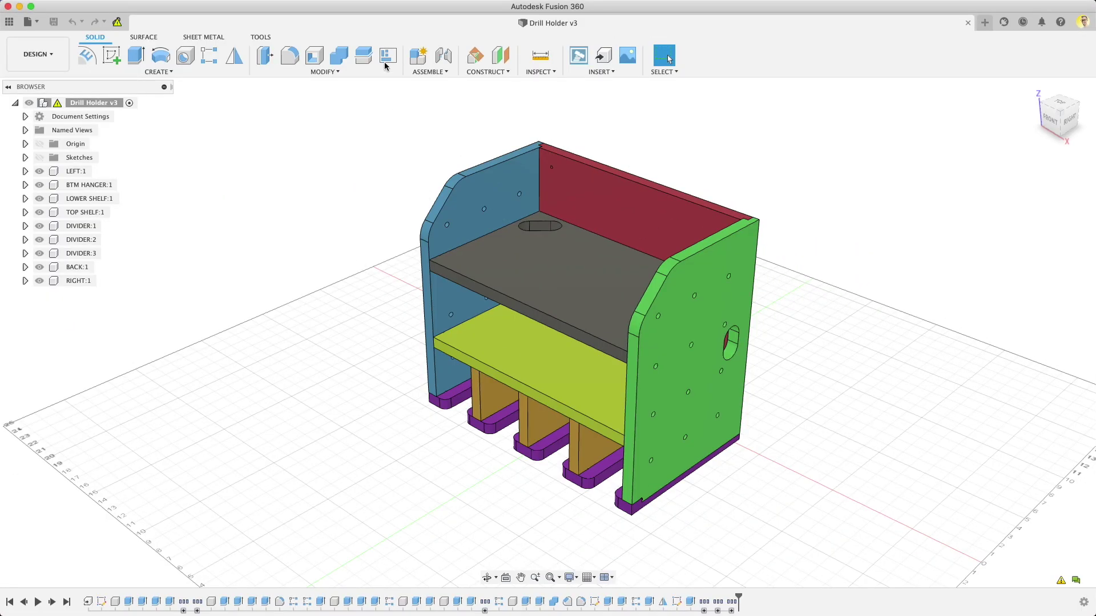
Start an Arrange operation with all nine drill holder components selected as the objects.
click(387, 59)
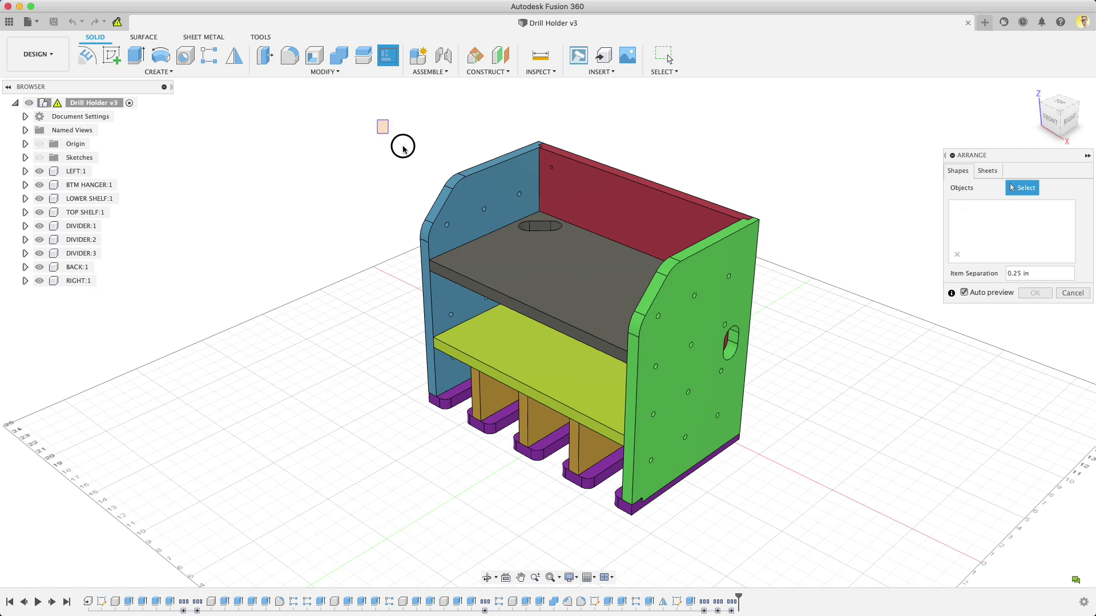
drag(403, 147, 816, 545)
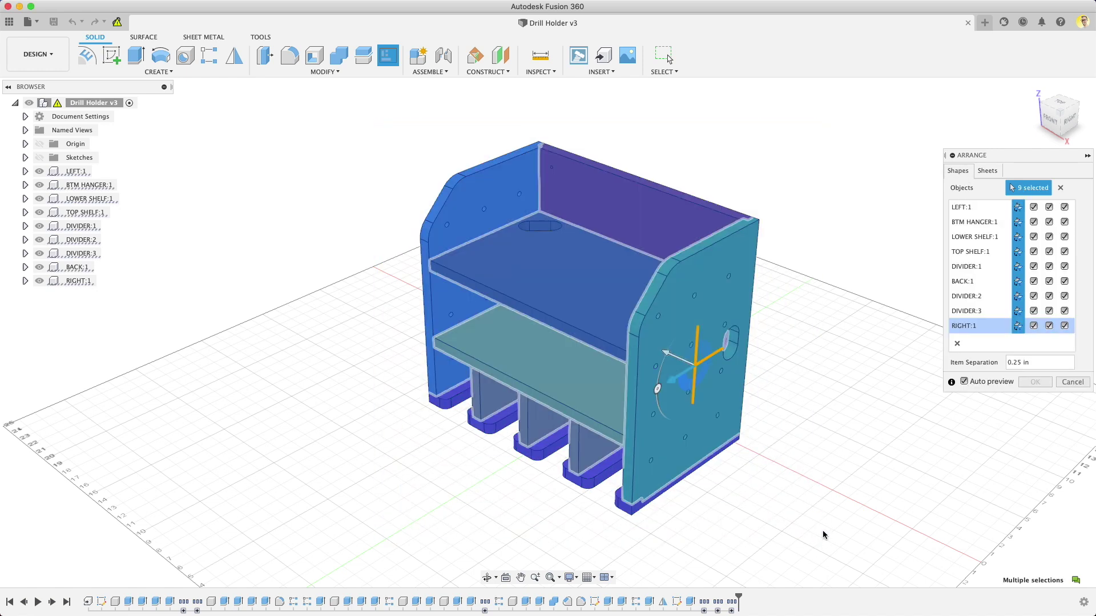
drag(945, 155, 893, 154)
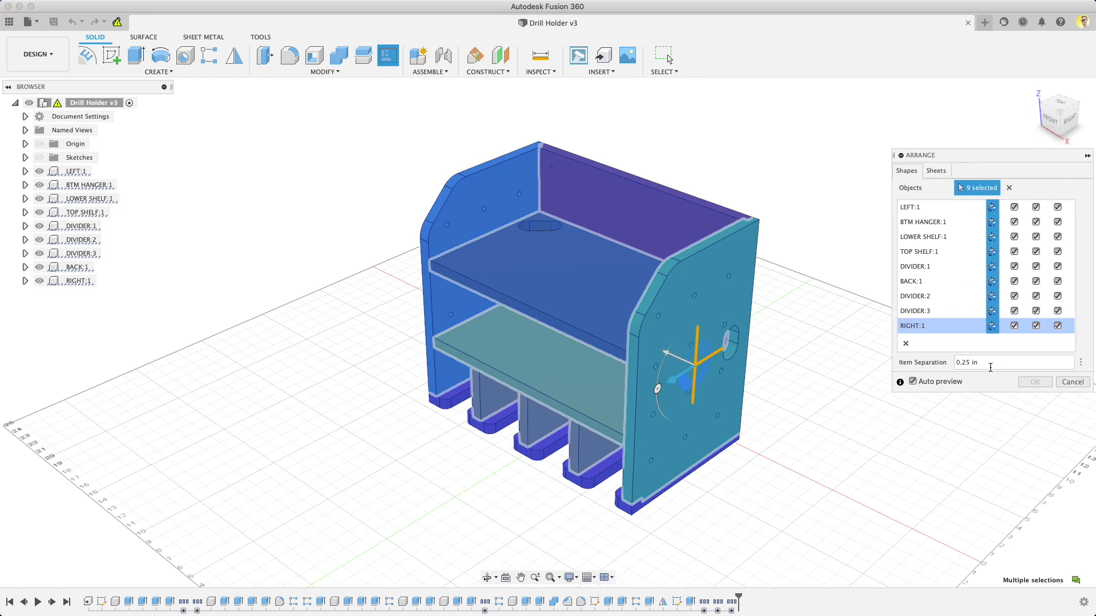
Set the arrangement to use a plane, show the origin planes and select the horizontal origin plane.
click(936, 171)
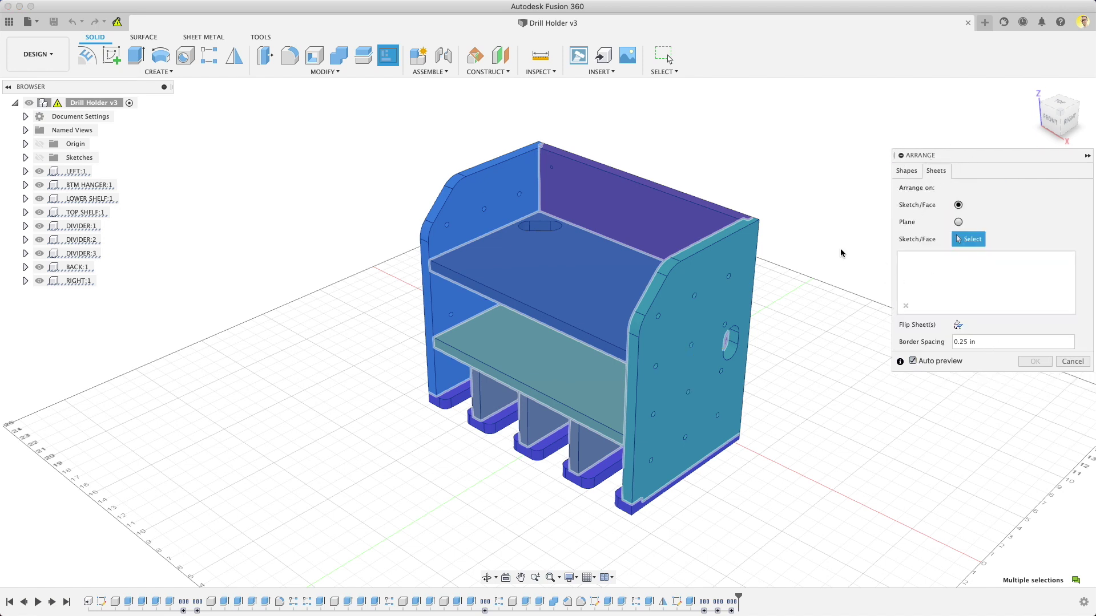
scroll(816, 223, down, 5)
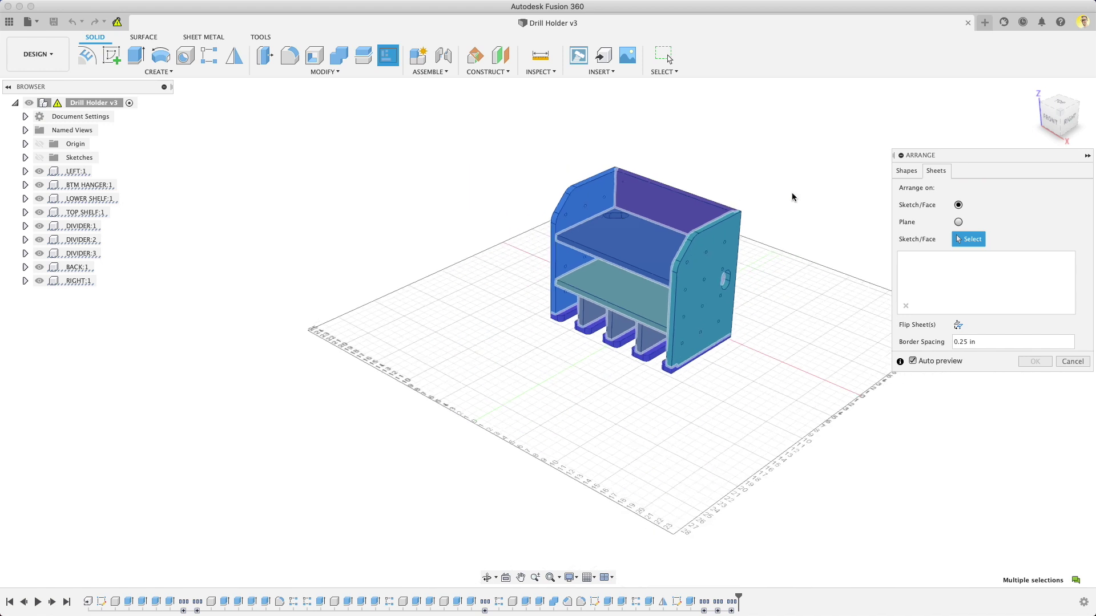
click(958, 223)
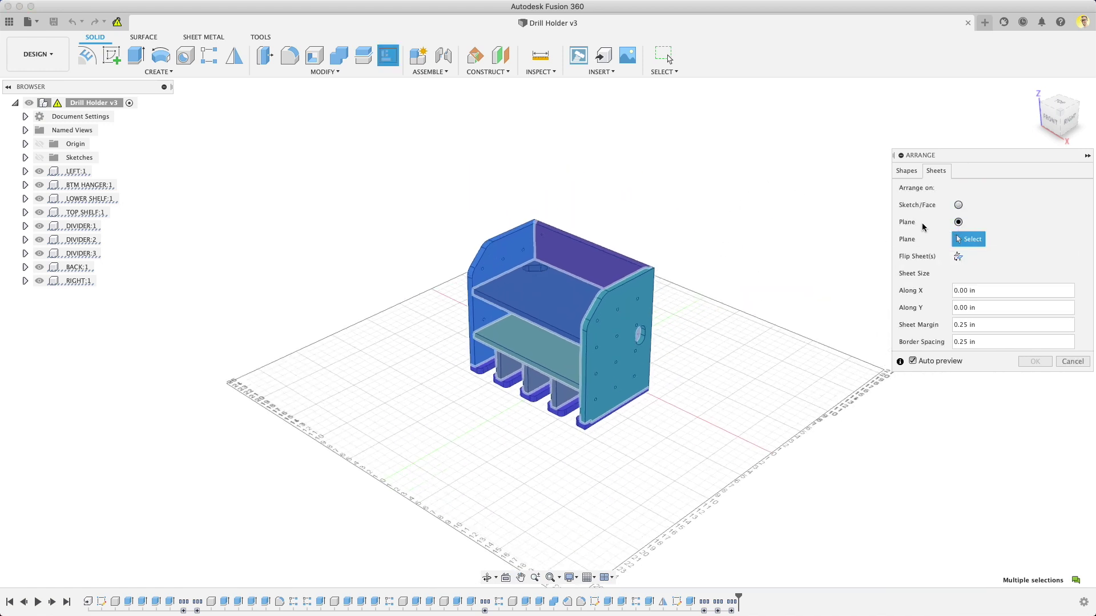
click(40, 144)
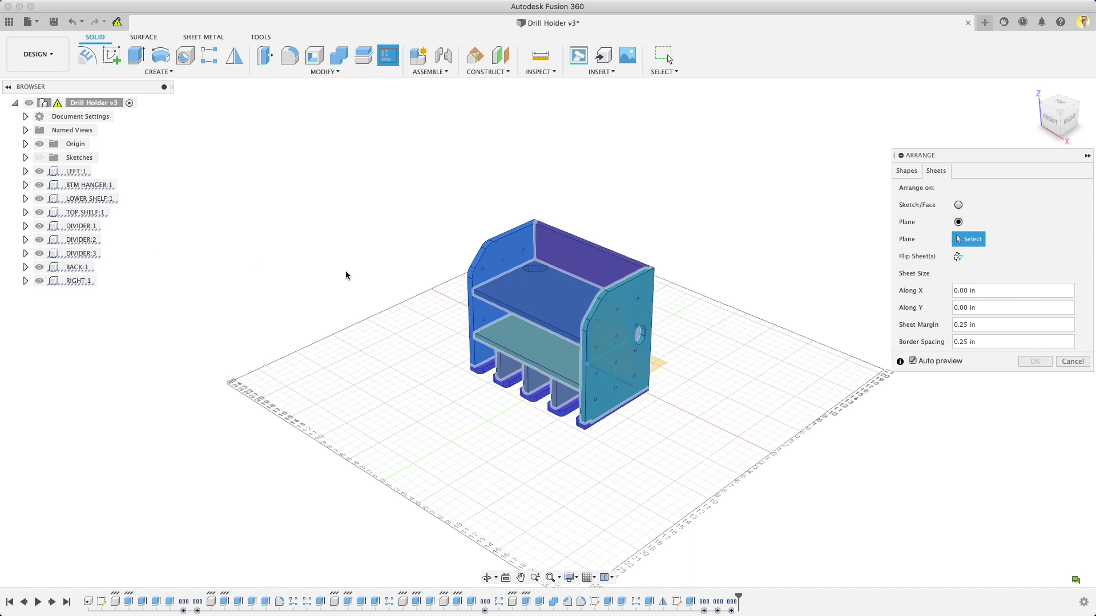
mouse_move(665, 368)
shift+middle_down()
mouse_move(680, 372)
mouse_move(664, 384)
shift+middle_up()
click(662, 381)
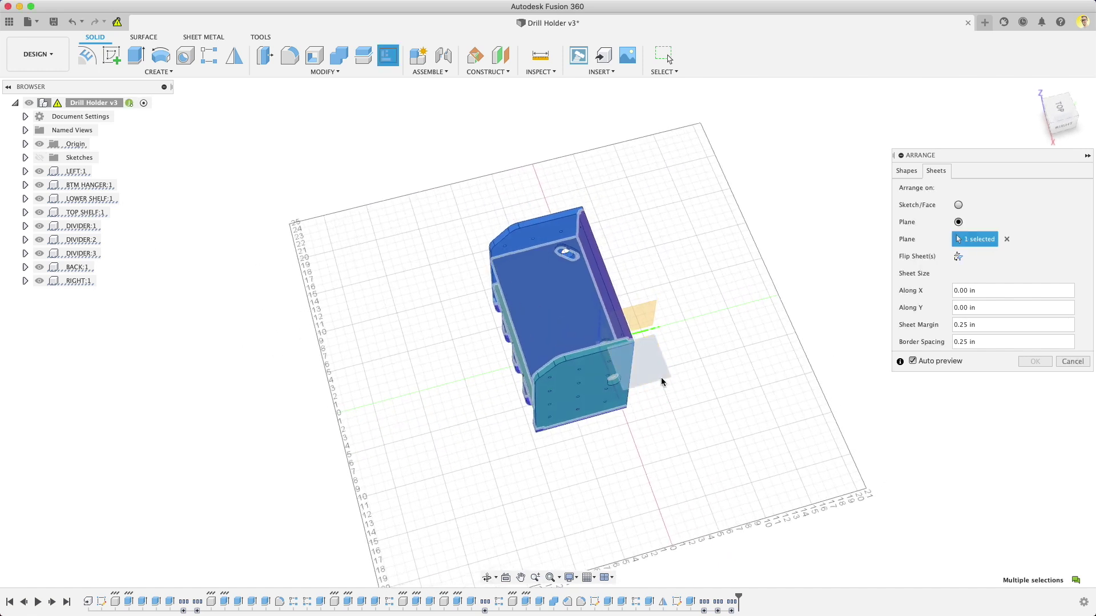
Set the sheet size to 48 in along X and 24 in along Y.
click(1006, 292)
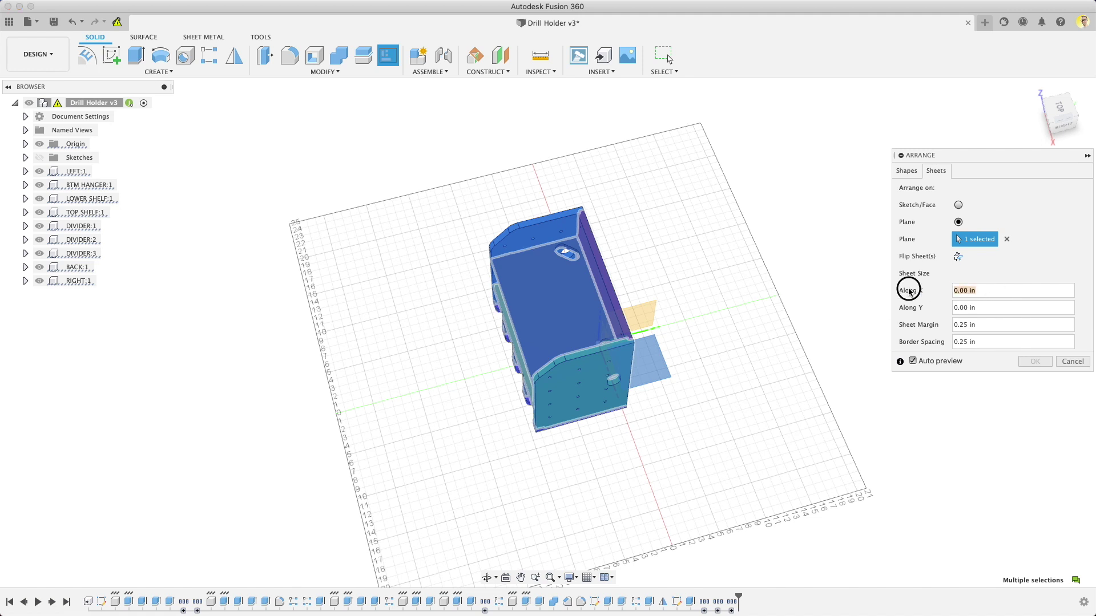
text(48)
key(Tab)
text(24)
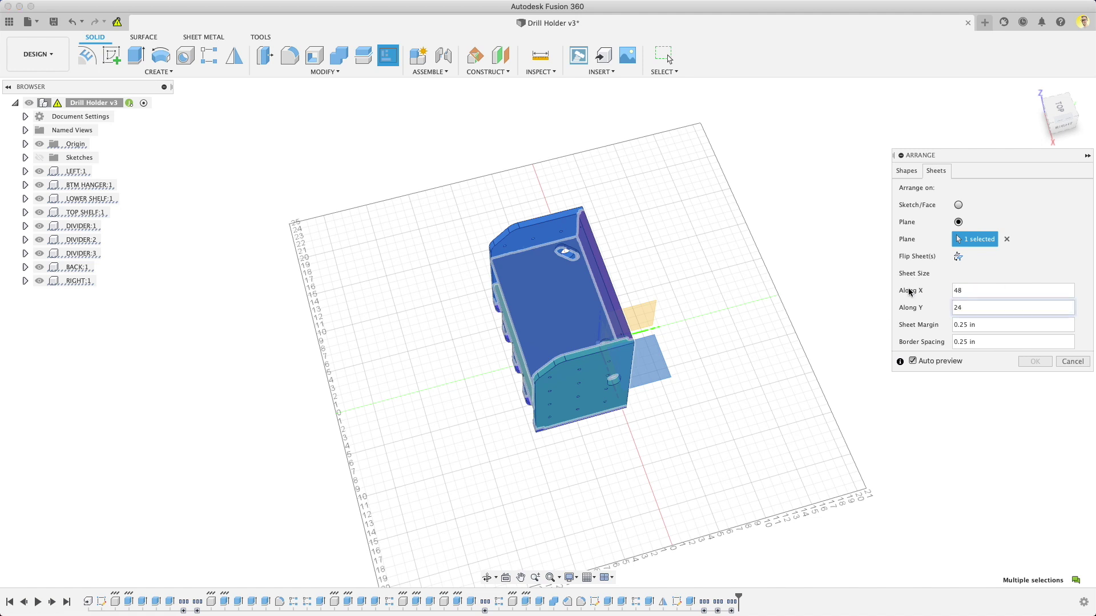
key(Tab)
Set the sheet size along Y to 36 in and apply the arrangement.
scroll(733, 289, up, 4)
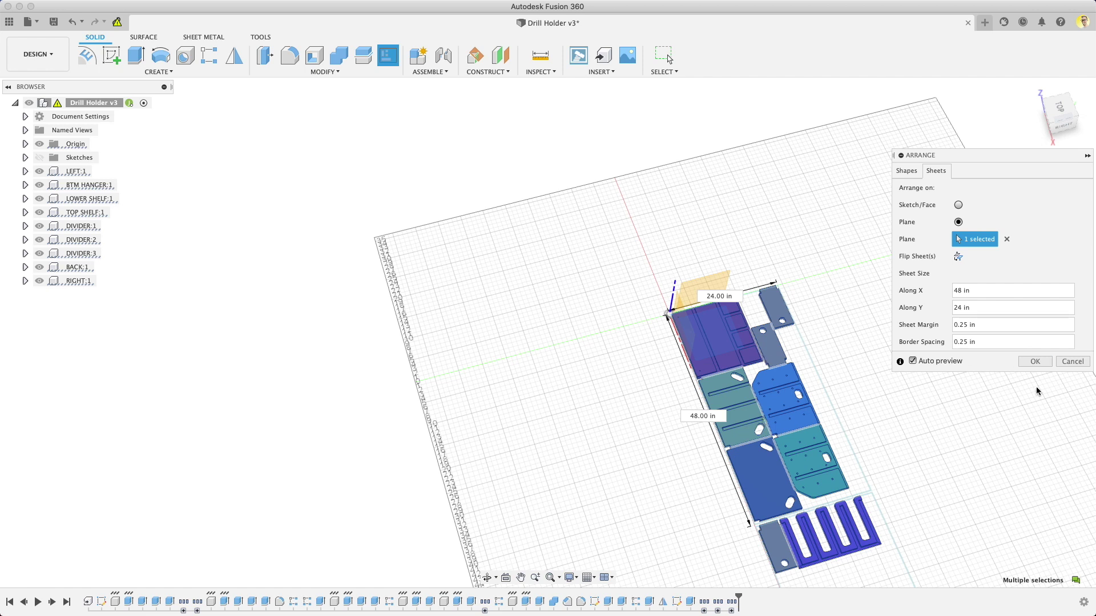
shift+middle_drag(775, 394, 856, 403)
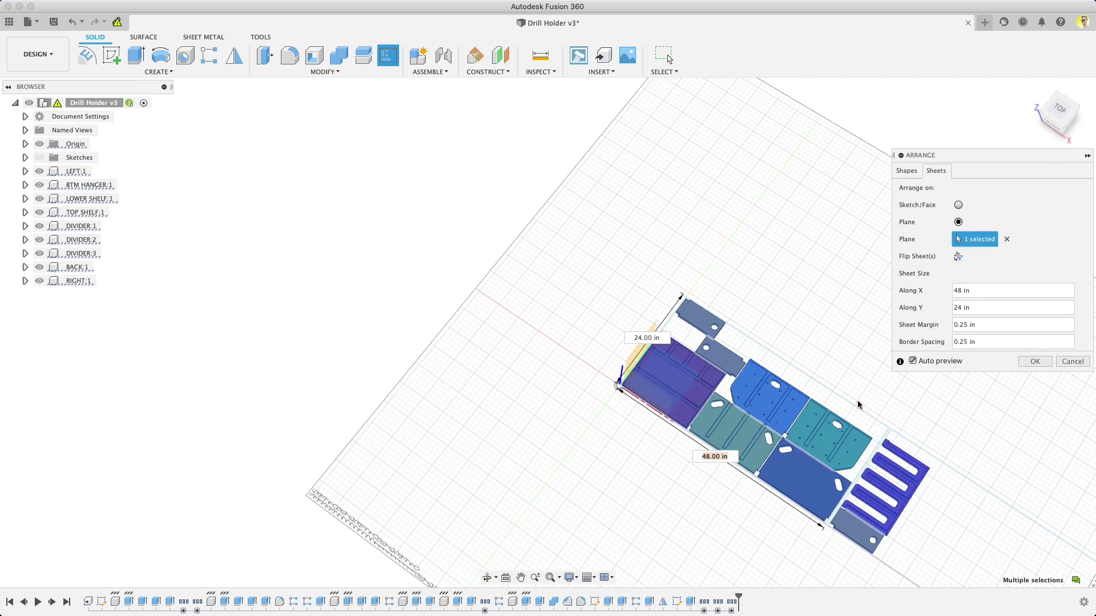
scroll(857, 400, up, 5)
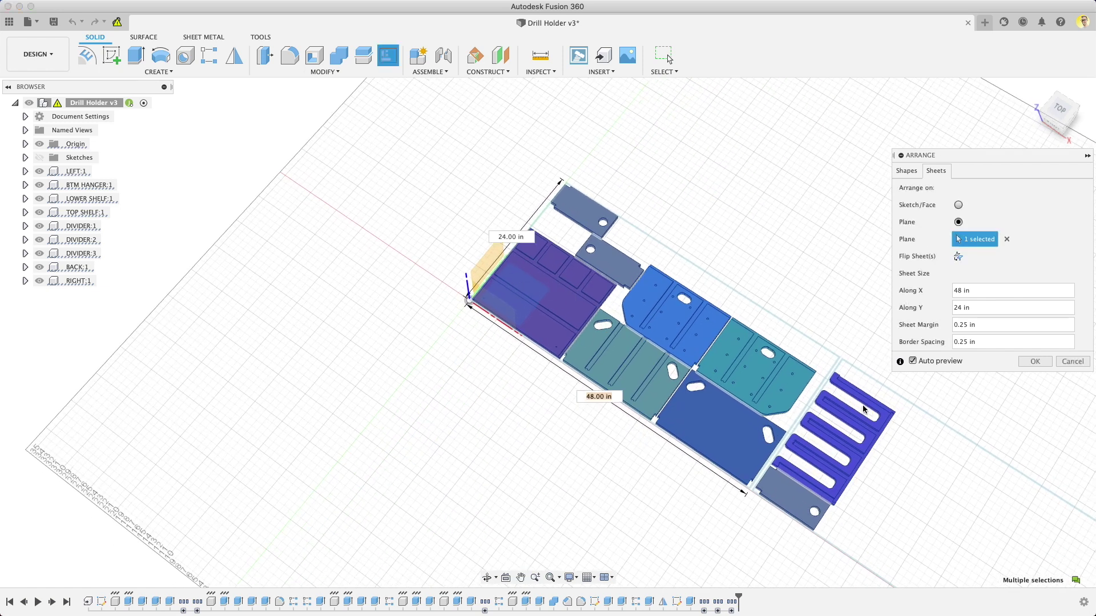
mouse_move(863, 409)
shift+middle_down()
mouse_move(723, 283)
mouse_move(705, 293)
mouse_move(728, 289)
shift+middle_up()
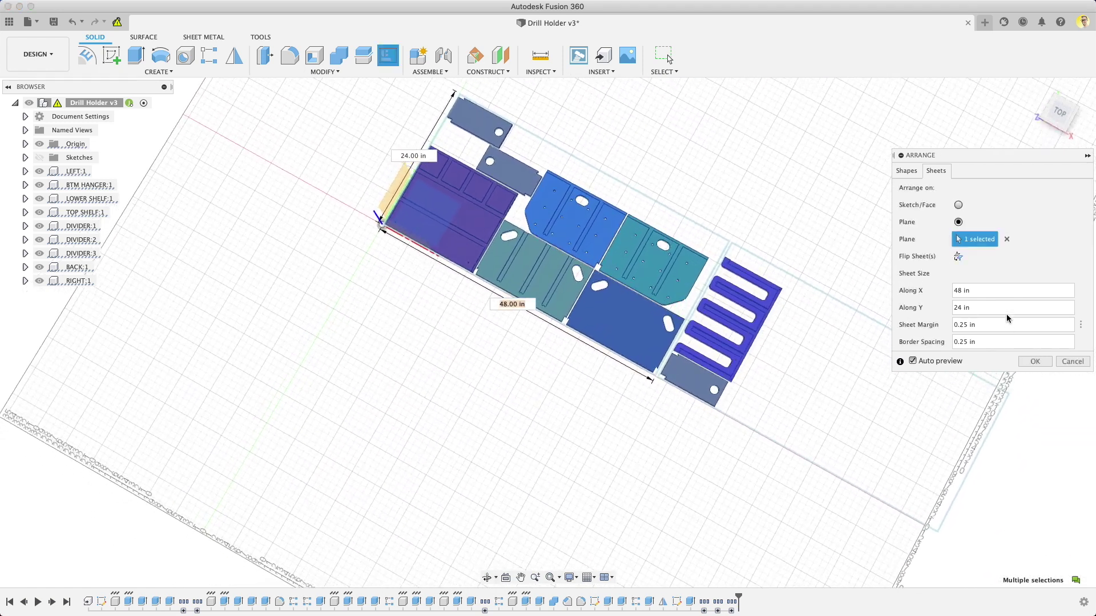
click(943, 307)
text(36 in)
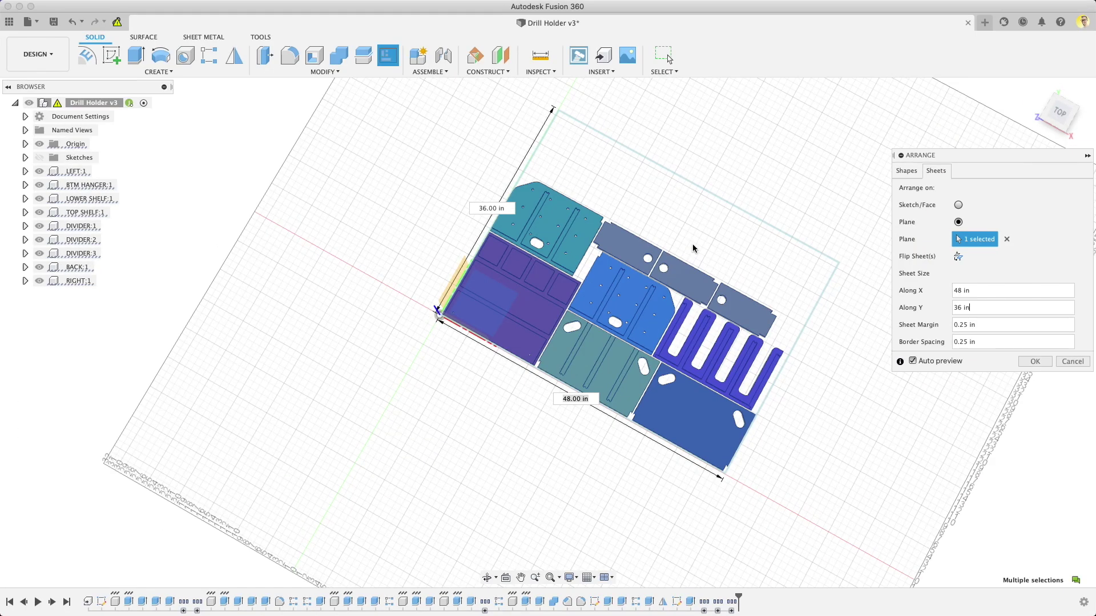
click(1038, 364)
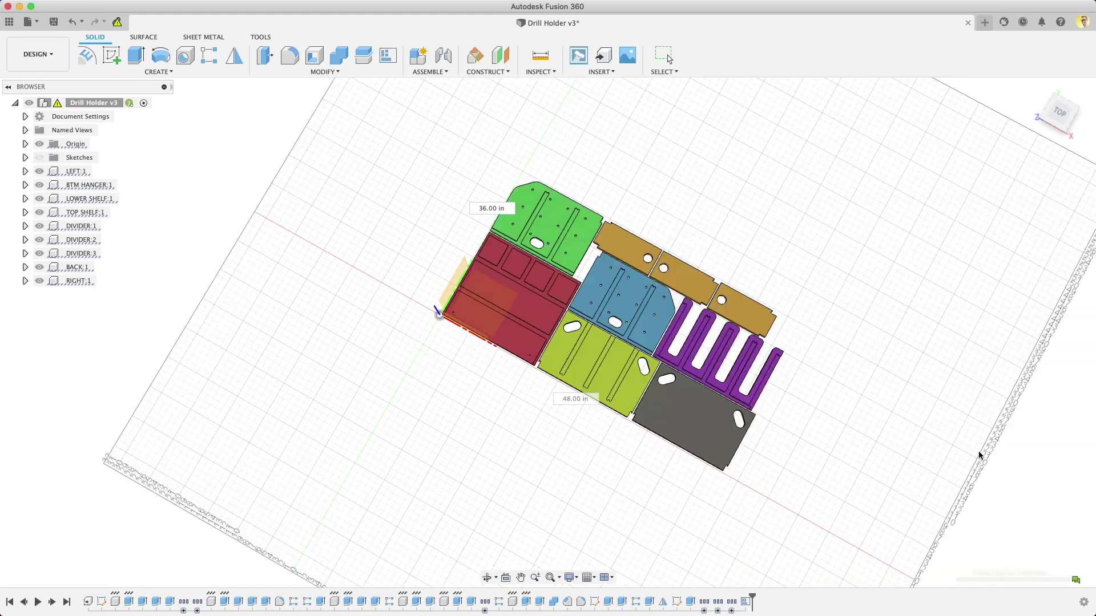
Roll the timeline back before the Arrange feature, cut a large hole through both side panels, and return to the arranged layout.
shift+middle_drag(557, 392, 746, 171)
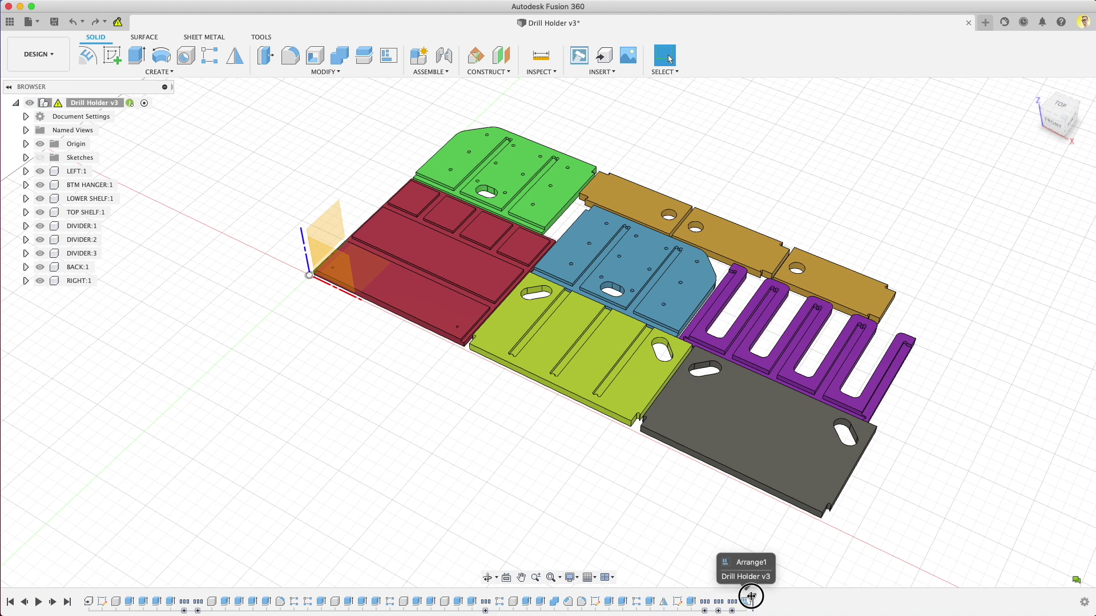
drag(749, 594, 739, 599)
shift+middle_drag(637, 510, 371, 274)
click(187, 60)
click(440, 287)
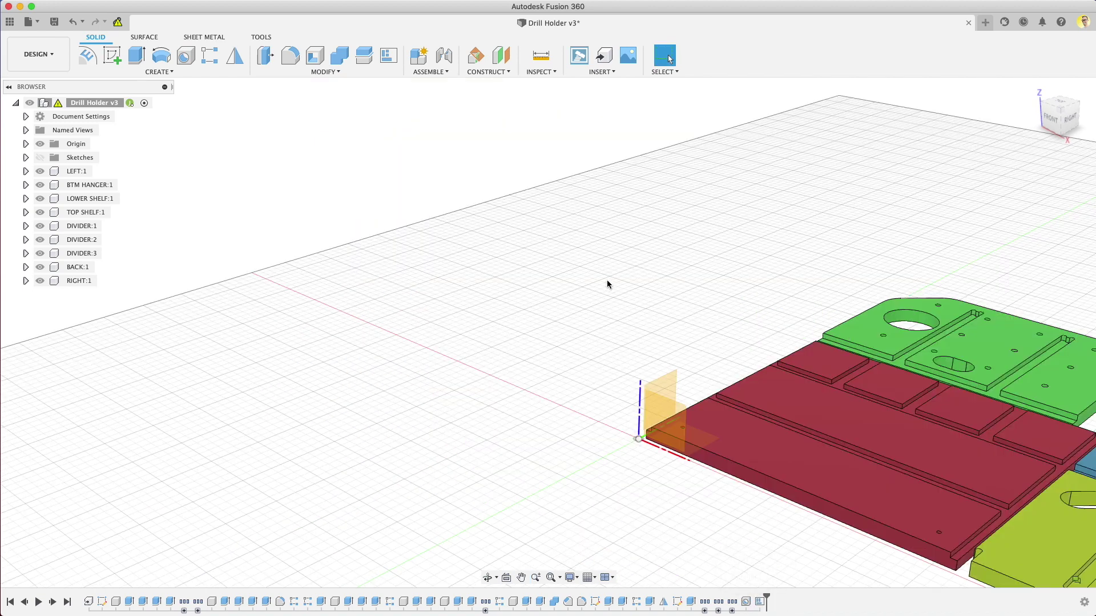
shift+middle_drag(607, 284, 429, 323)
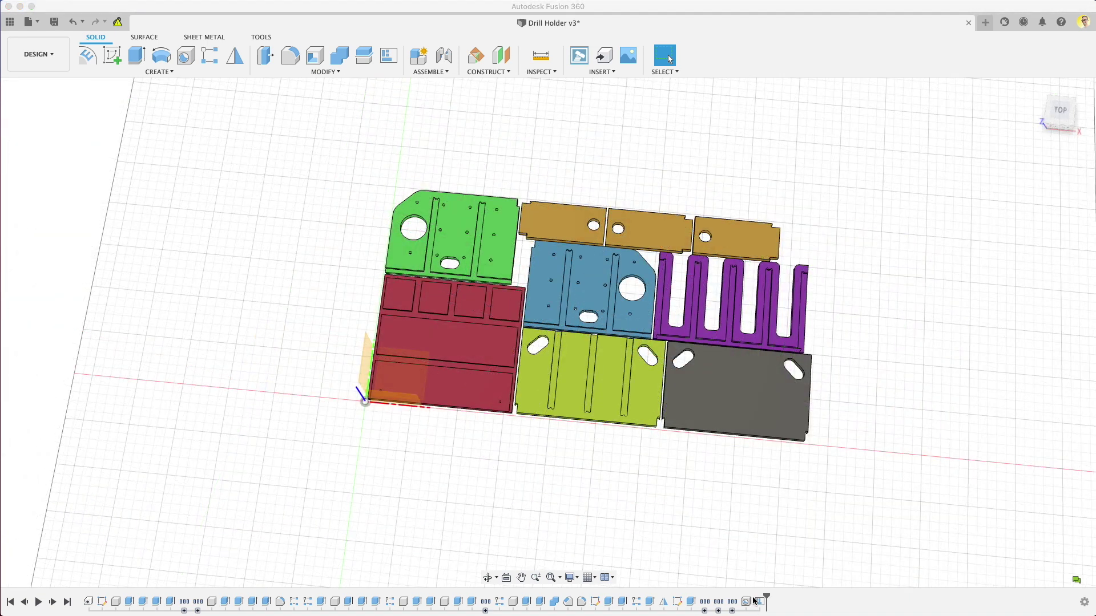
Edit the Arrange feature and limit LEFT:1's rotation freedom to 90 and 180 degrees, disabling 270 degrees.
click(756, 603)
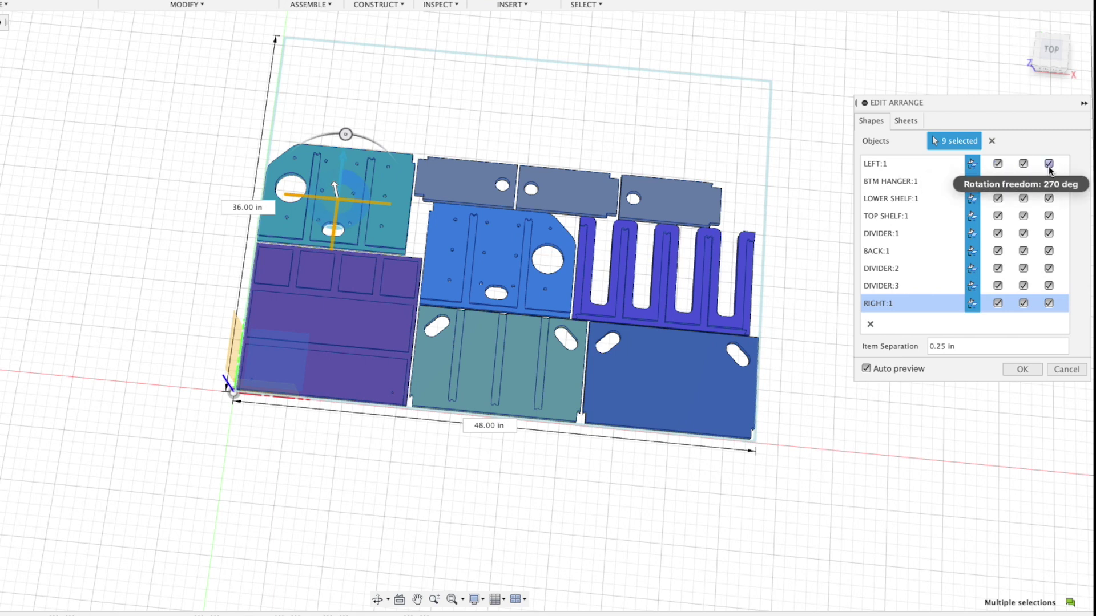
click(896, 163)
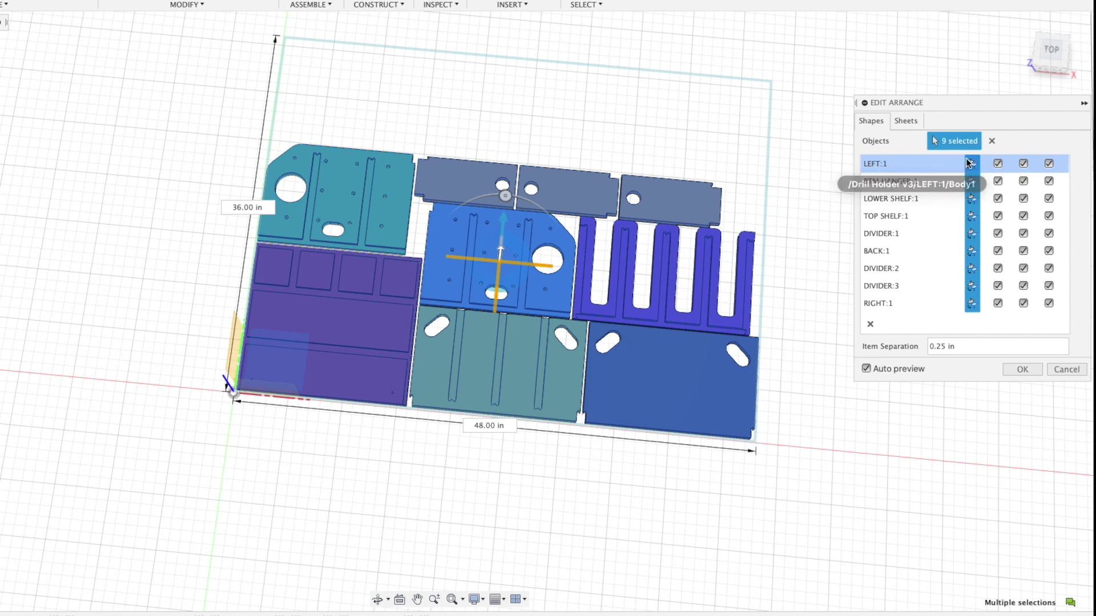
click(998, 164)
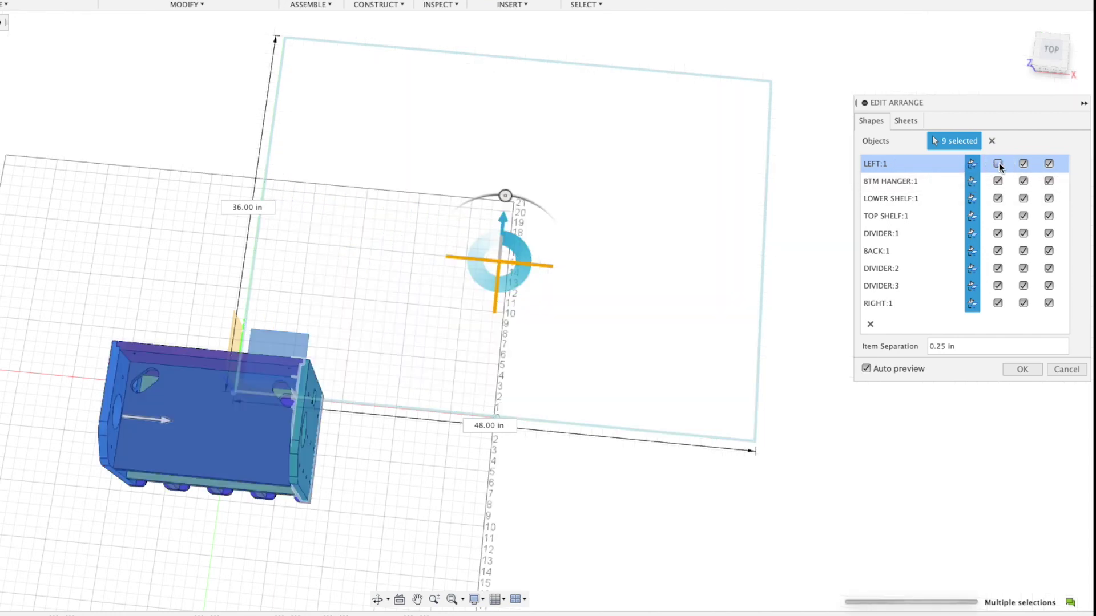
click(1049, 167)
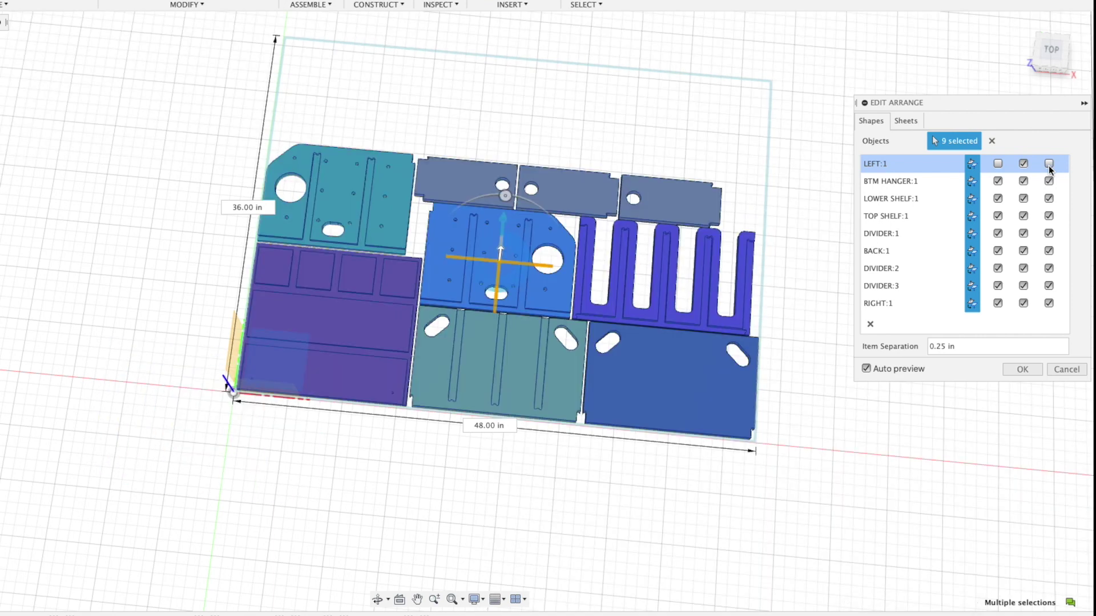
click(1024, 164)
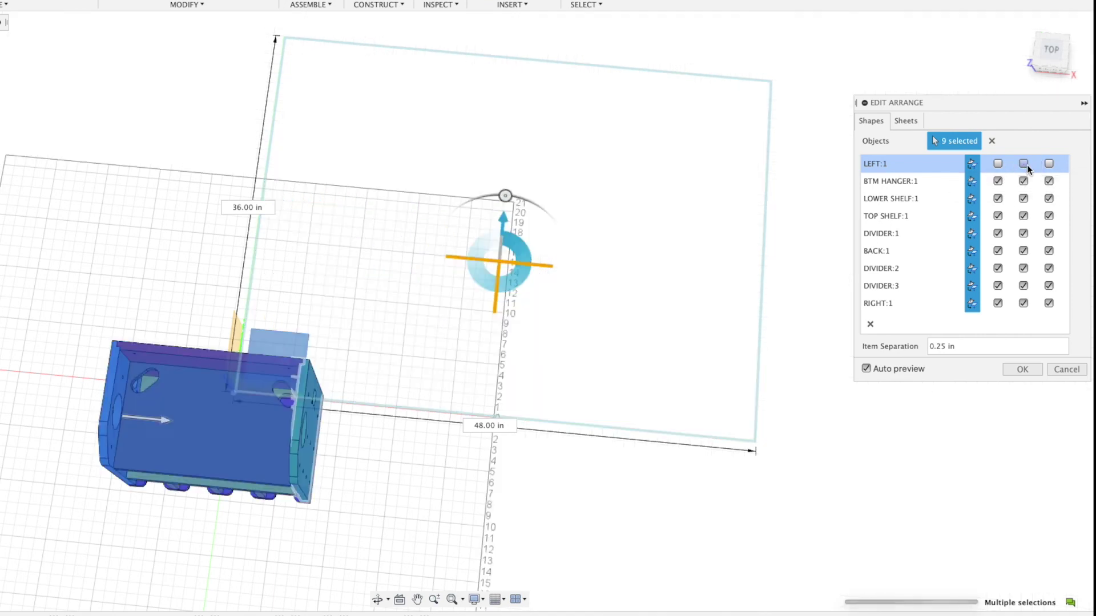
click(997, 165)
click(1023, 164)
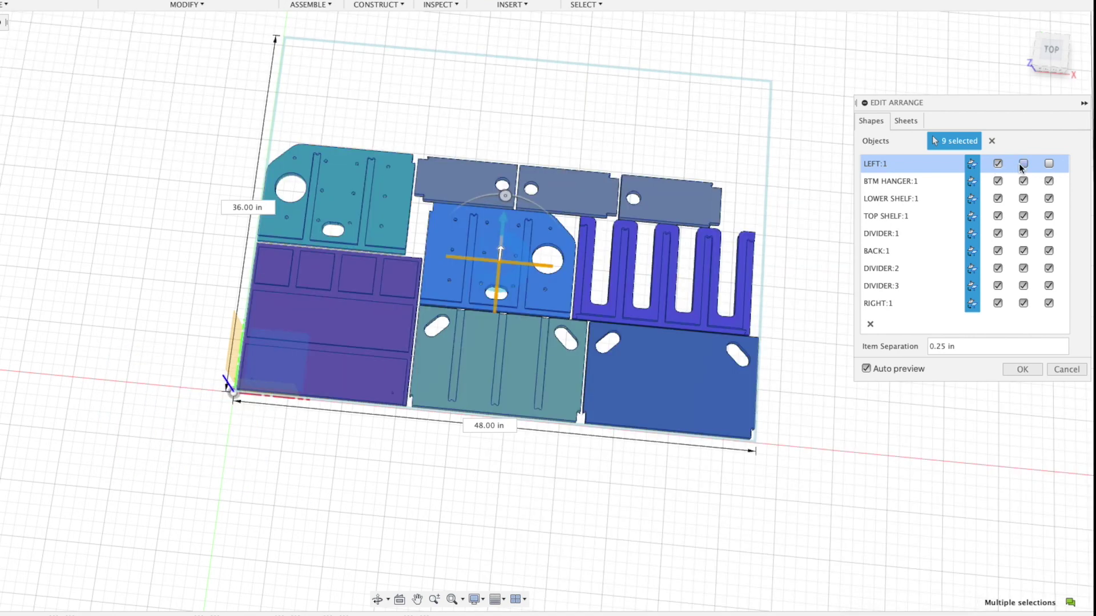
Turn off the automatic preview and set the item separation to 0.375 in.
click(866, 369)
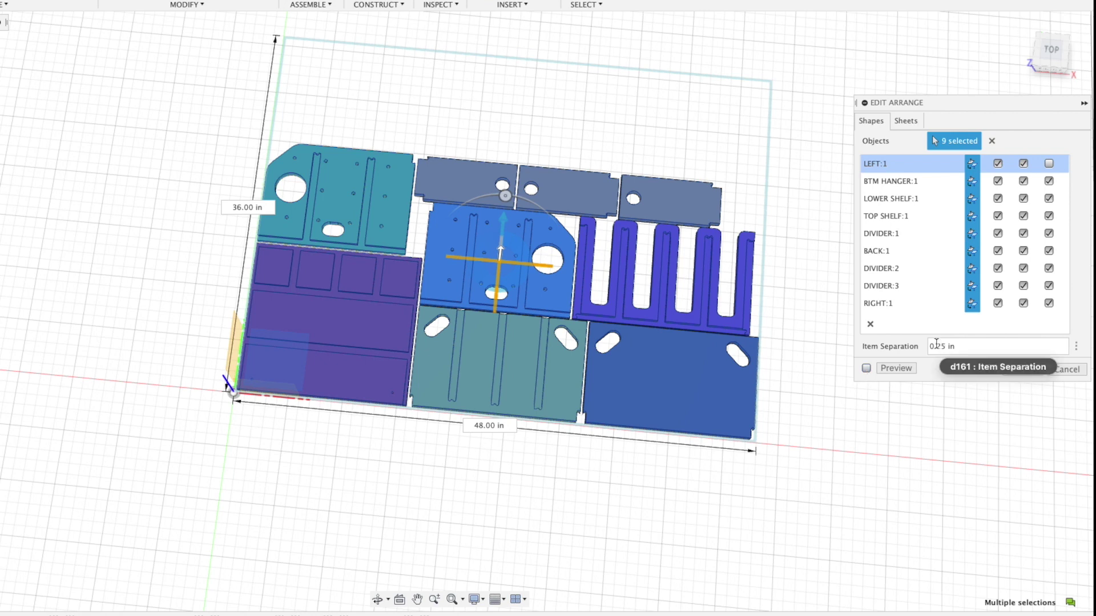
drag(936, 343, 1007, 352)
text(375)
Disable the 90-degree rotation freedom for all nine components.
click(998, 163)
click(998, 181)
click(997, 199)
click(998, 216)
click(998, 233)
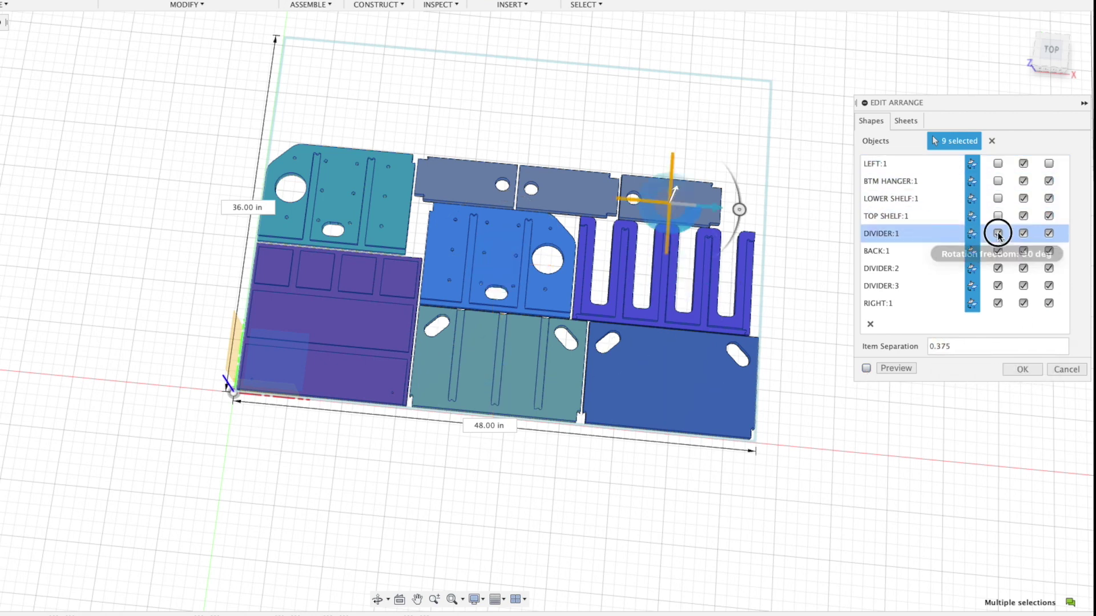
click(998, 251)
click(998, 268)
click(997, 303)
Disable the 270-degree rotation freedom for the remaining components, restore the automatic preview and apply the arrangement.
click(1050, 303)
click(1049, 268)
click(1049, 250)
click(1049, 233)
click(1049, 216)
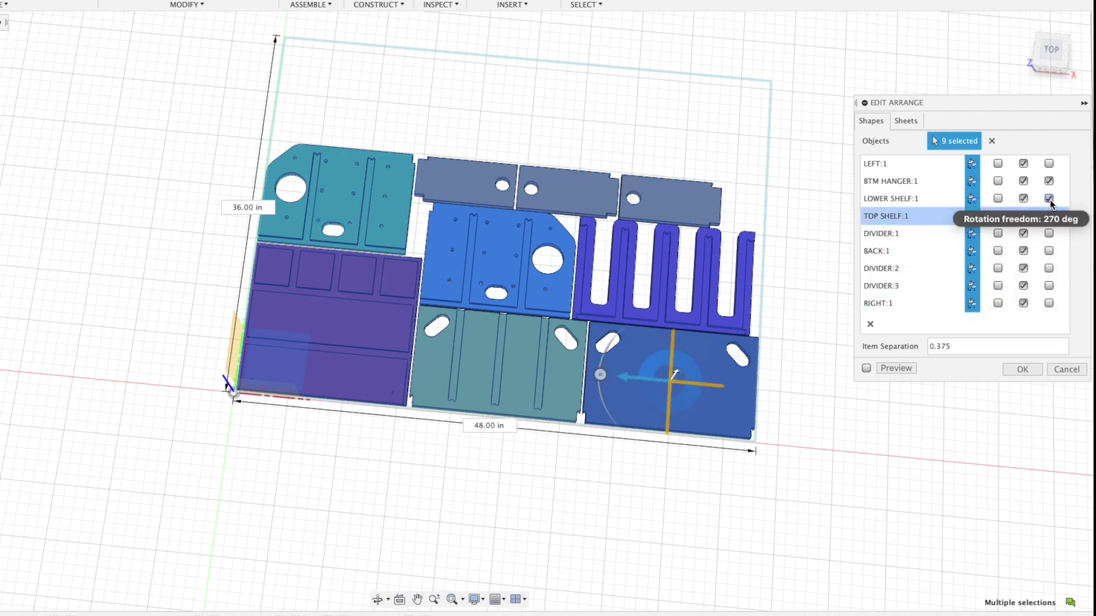
click(1049, 199)
click(1049, 181)
click(866, 368)
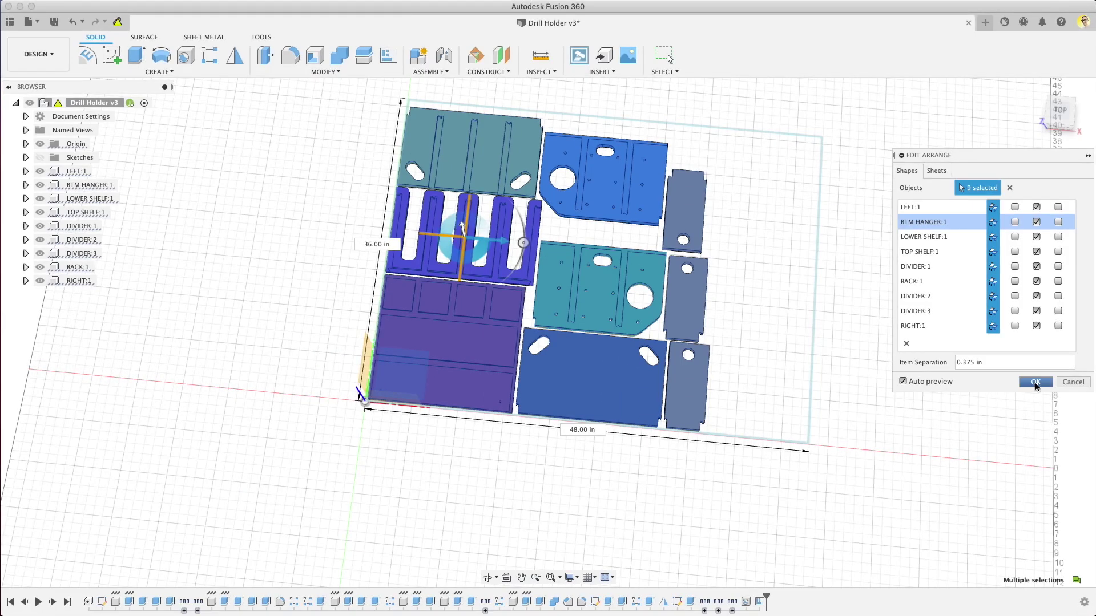
click(1036, 382)
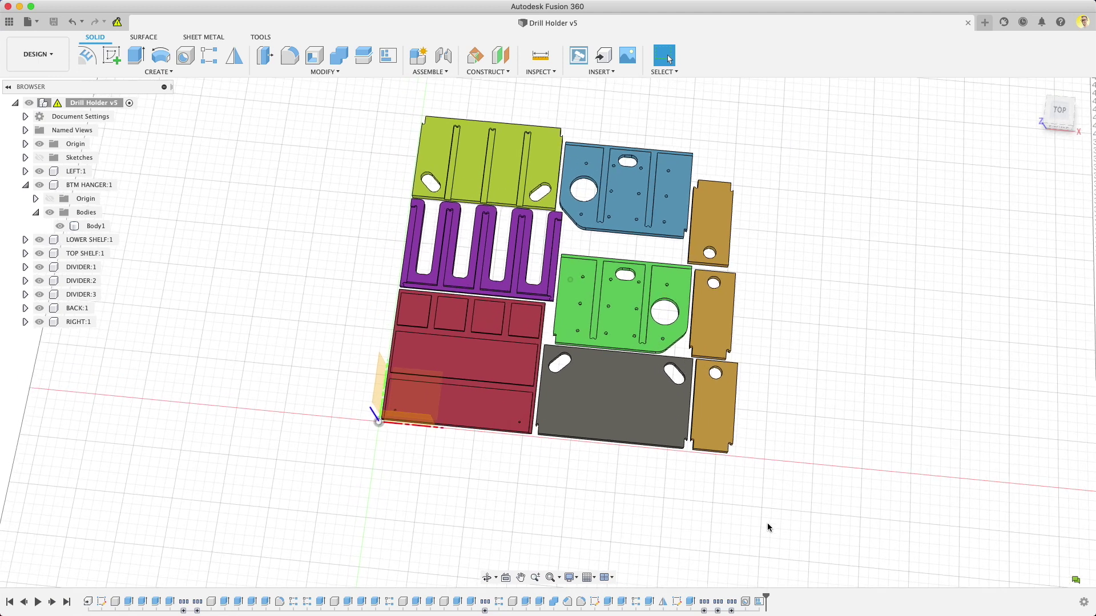
Edit the Arrange feature again and pick the top shelf's upper face as its shape to arrange.
right_click(759, 602)
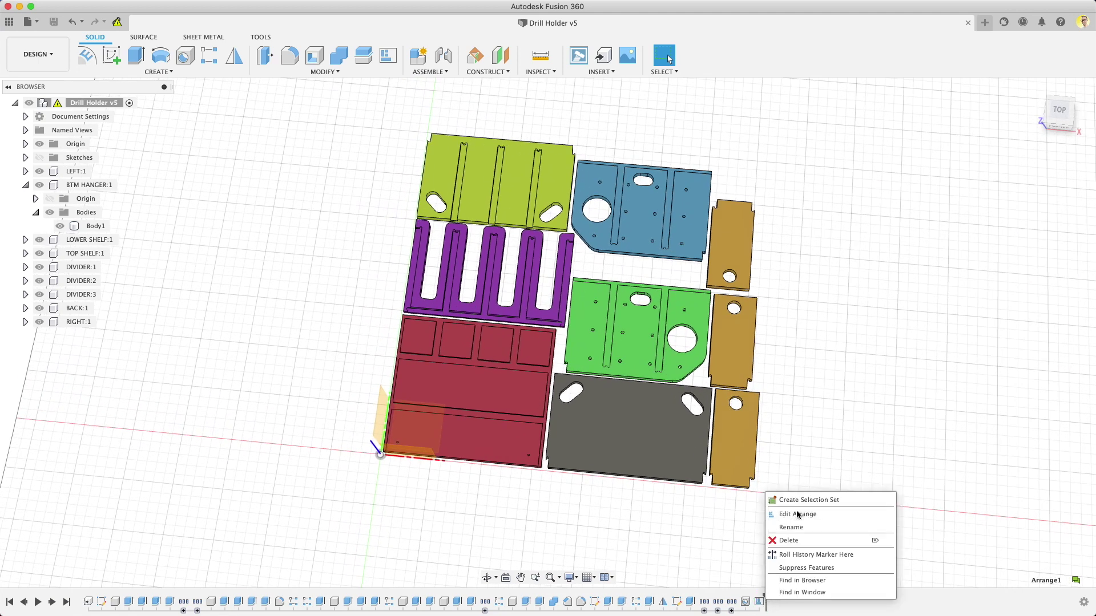
click(790, 518)
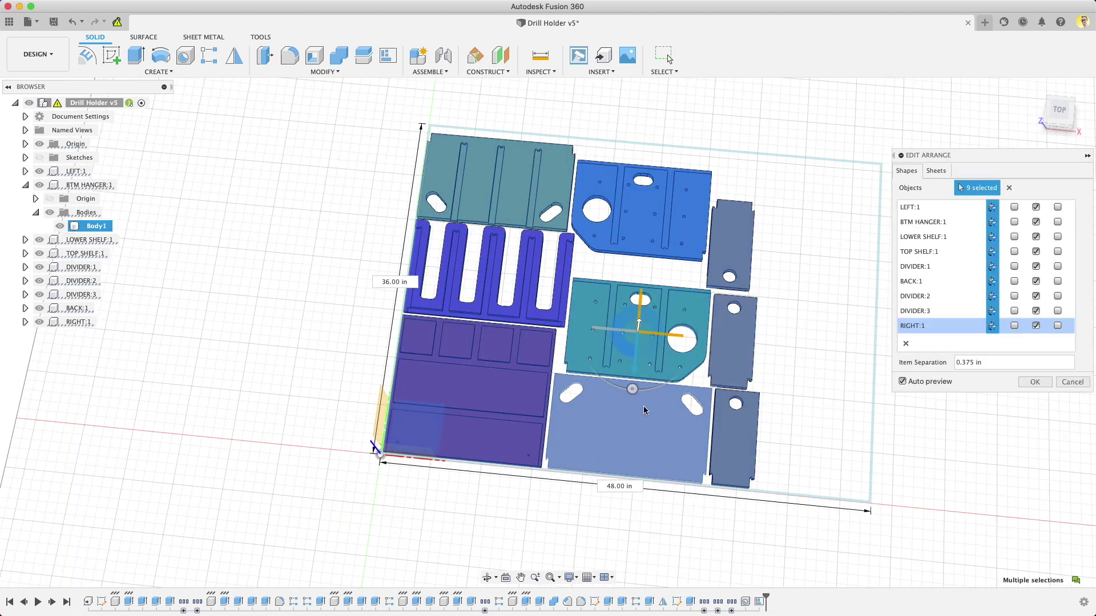
click(643, 411)
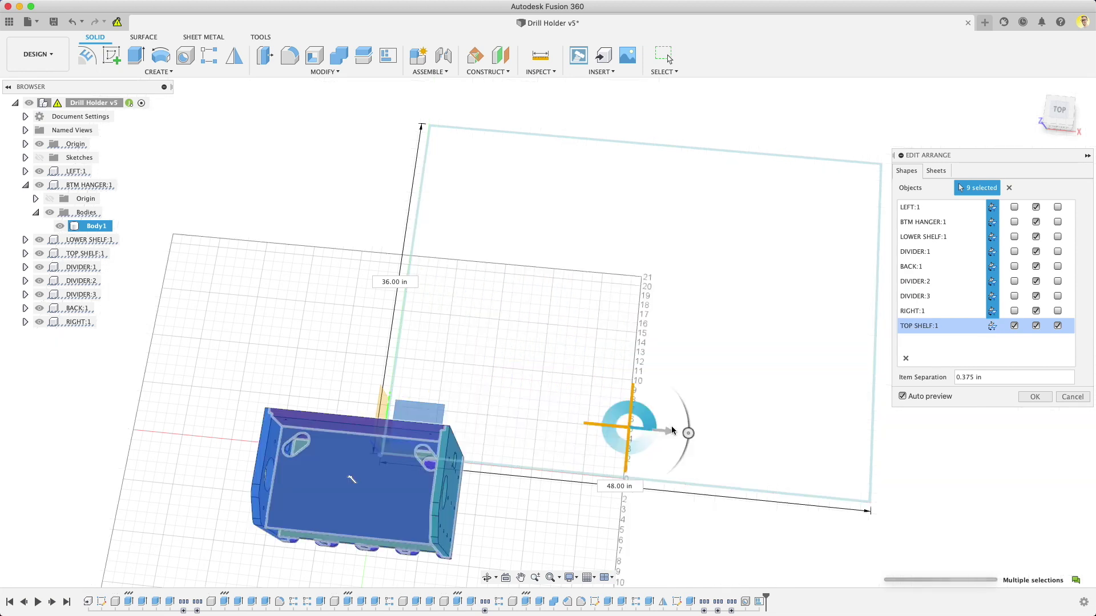
scroll(662, 450, up, 3)
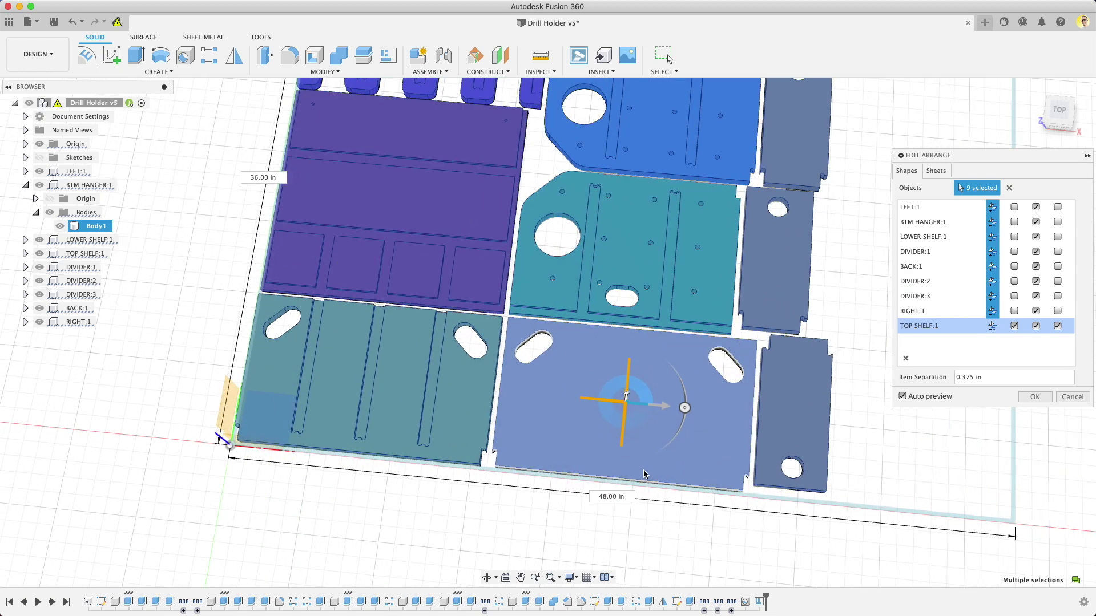
Turn off the automatic preview, rotate the top shelf to 45 degrees and apply the arrangement.
click(903, 396)
drag(687, 411, 696, 390)
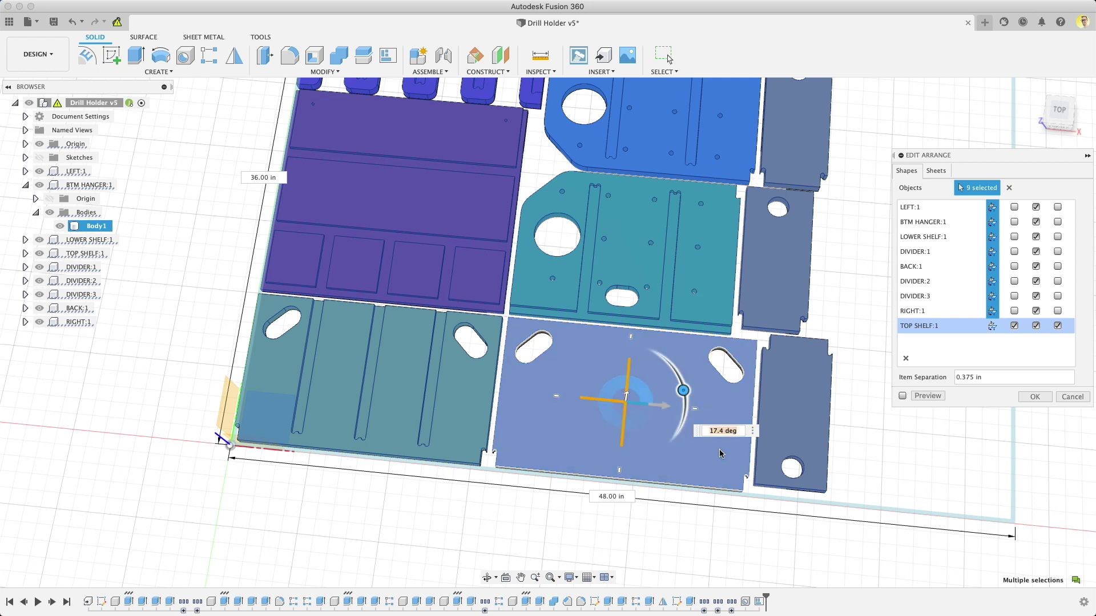
text(45)
key(Return)
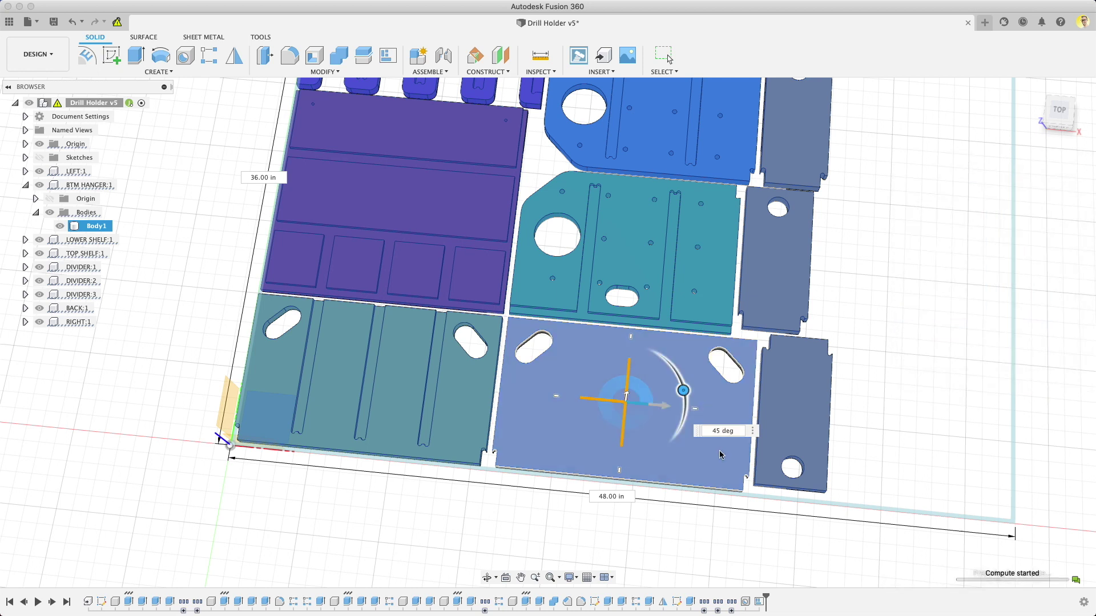
scroll(648, 342, down, 5)
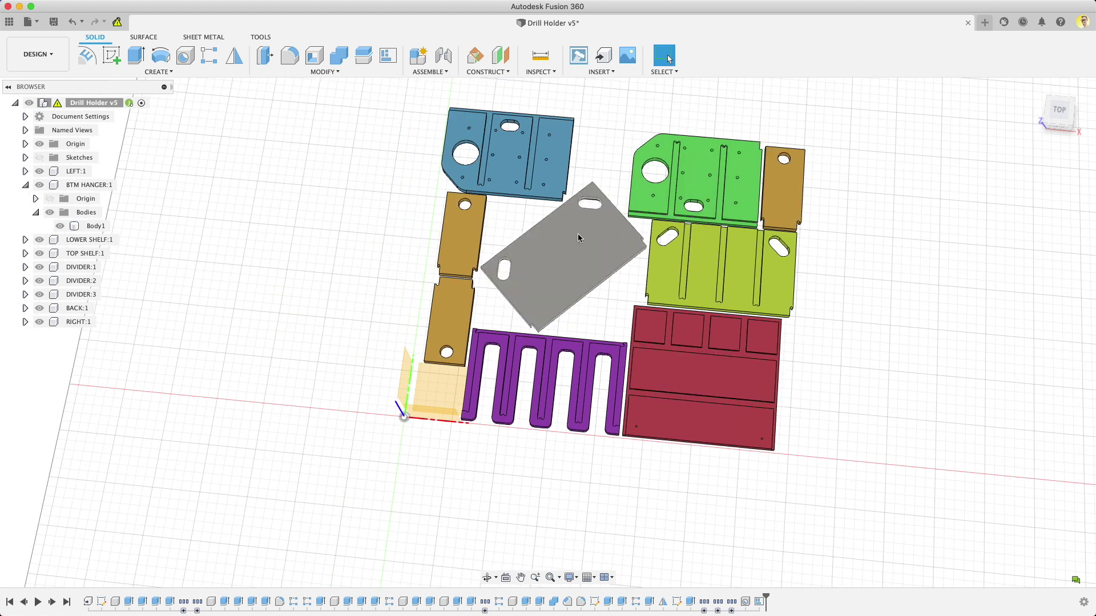
click(578, 234)
click(303, 361)
shift+middle_drag(653, 515, 514, 161)
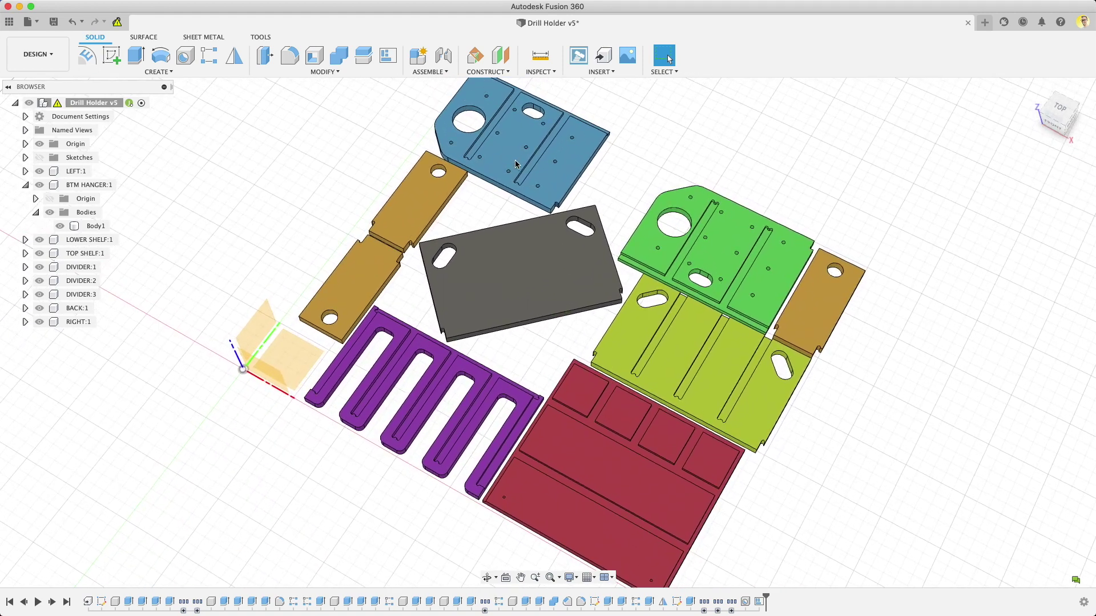
Free-move the left side panel's body out of the layout and place it, rotated, beside the red back panel.
key(m)
click(511, 147)
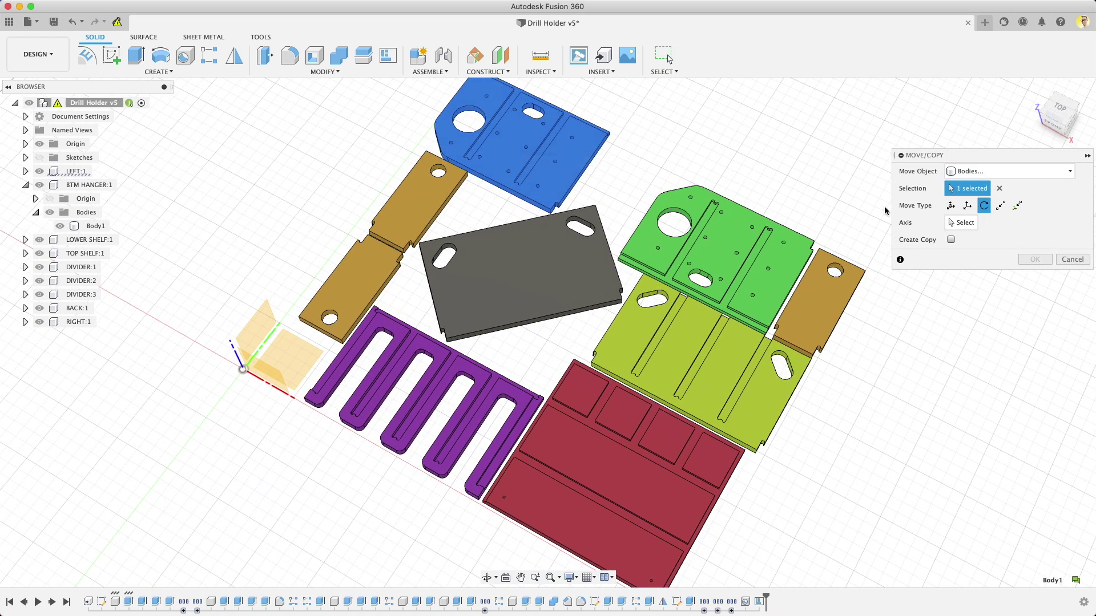
click(951, 206)
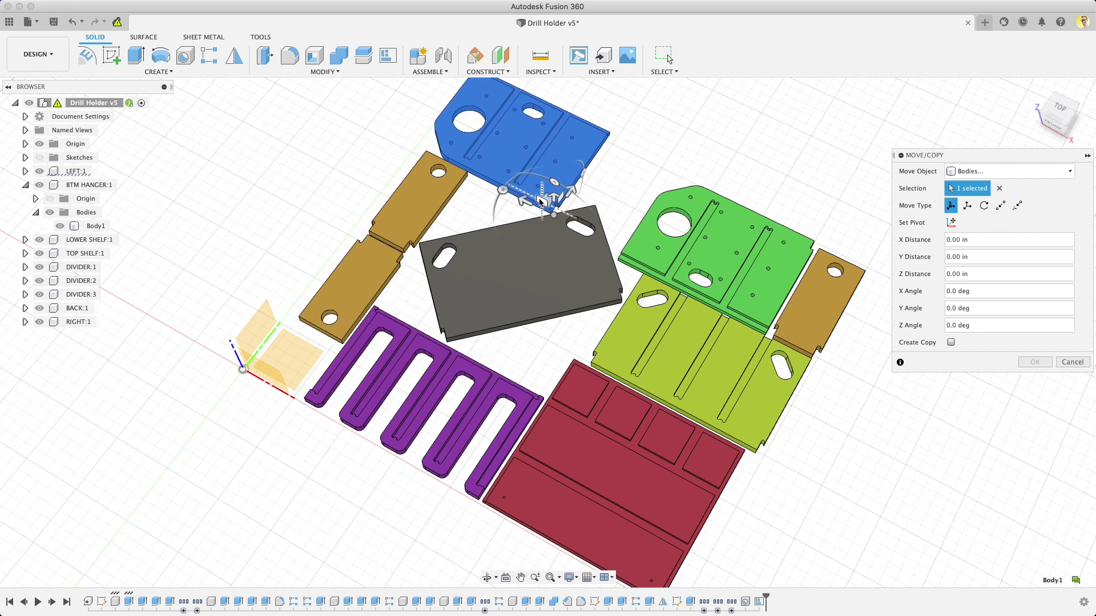
drag(522, 203, 937, 481)
scroll(776, 343, down, 5)
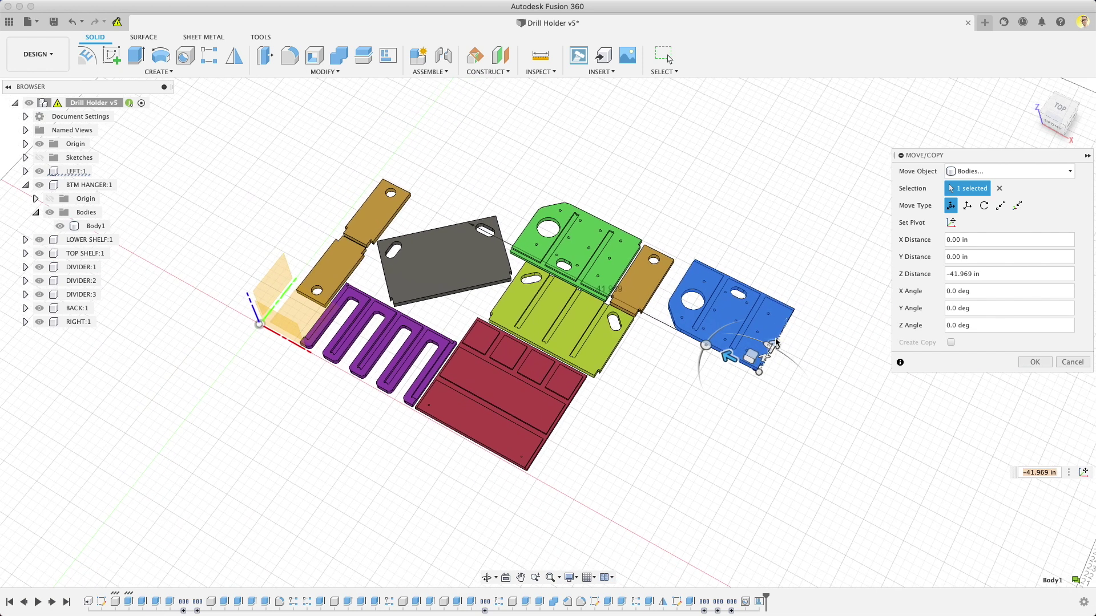
drag(776, 341, 558, 465)
click(1035, 362)
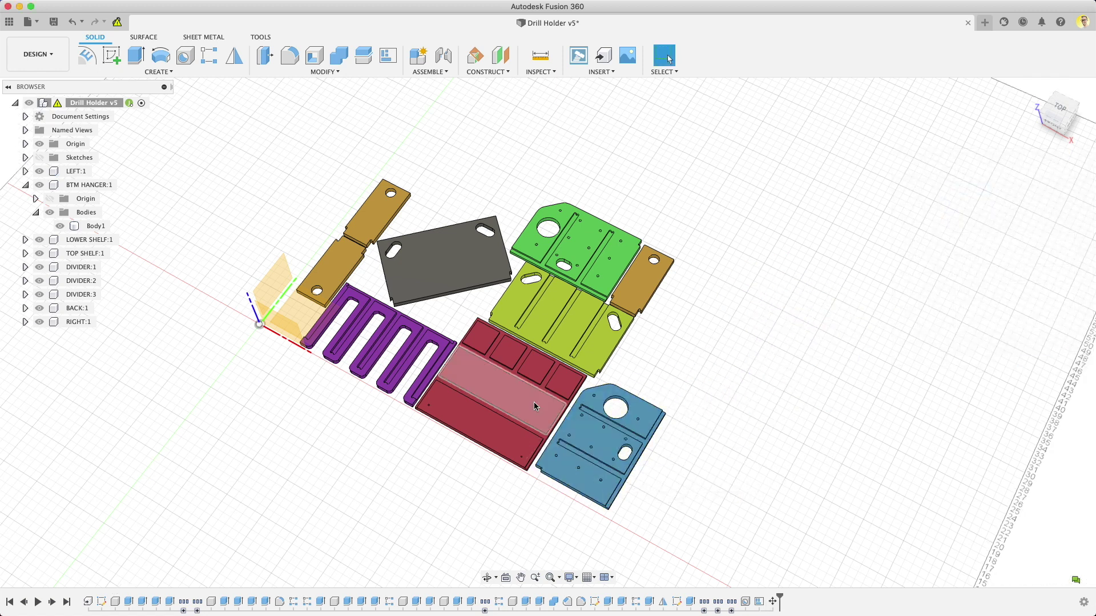
scroll(359, 440, up, 5)
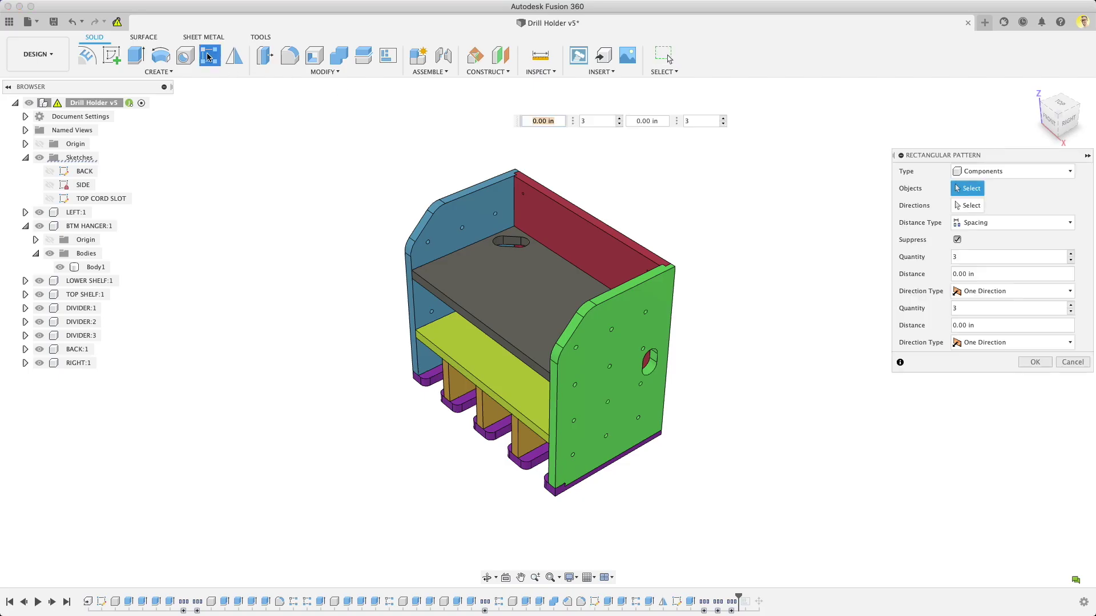
Pattern all nine components in a rectangular pattern of three at -12 in spacing along the right side panel's lower edge direction.
drag(358, 154, 741, 502)
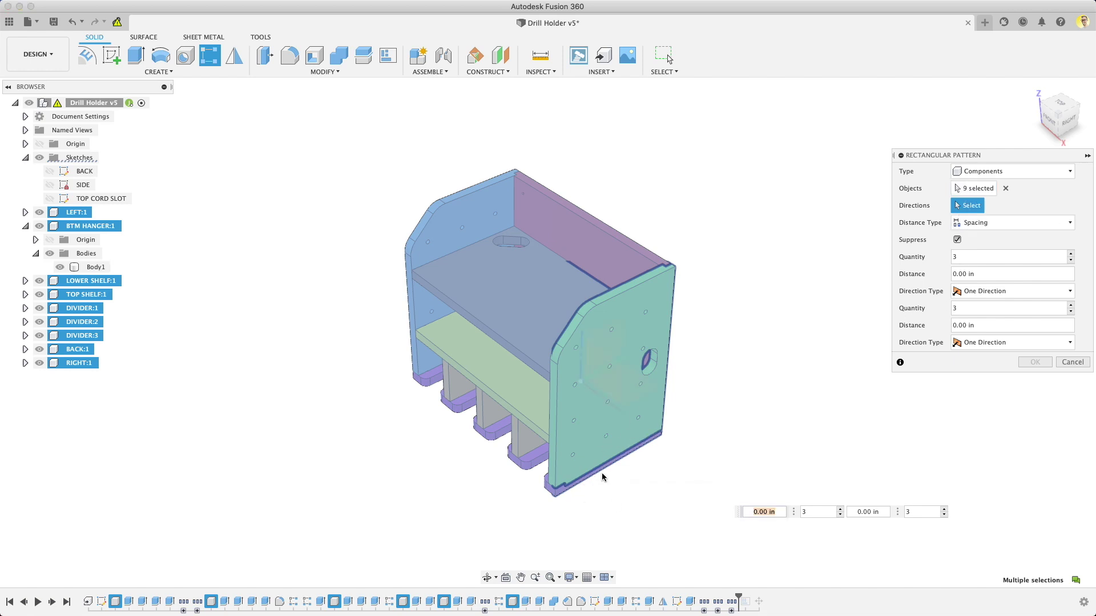
click(596, 480)
click(974, 273)
text(6)
key(Return)
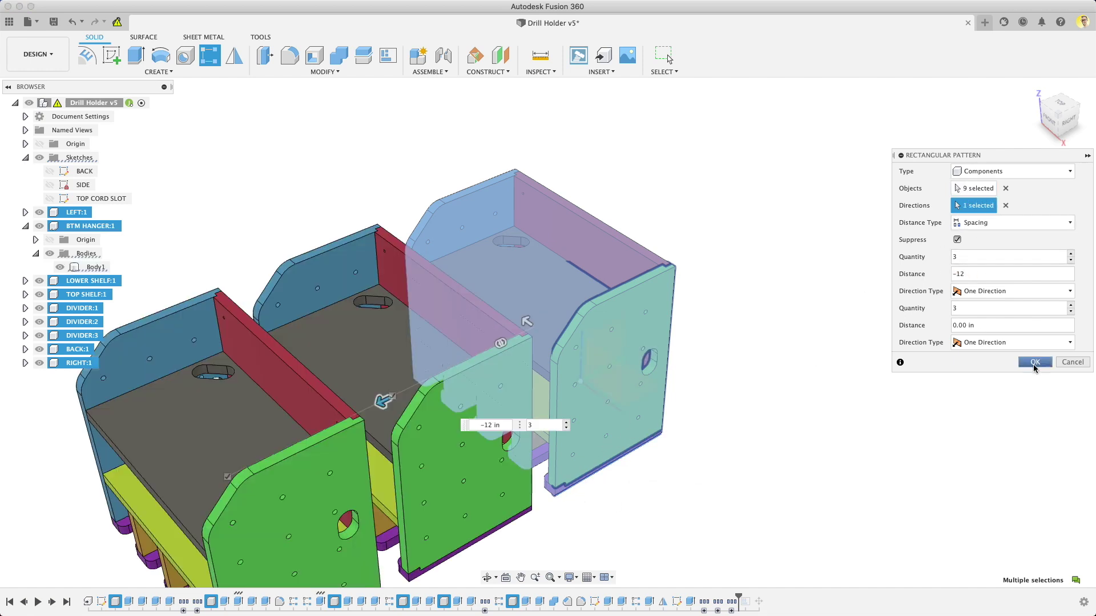
click(1034, 362)
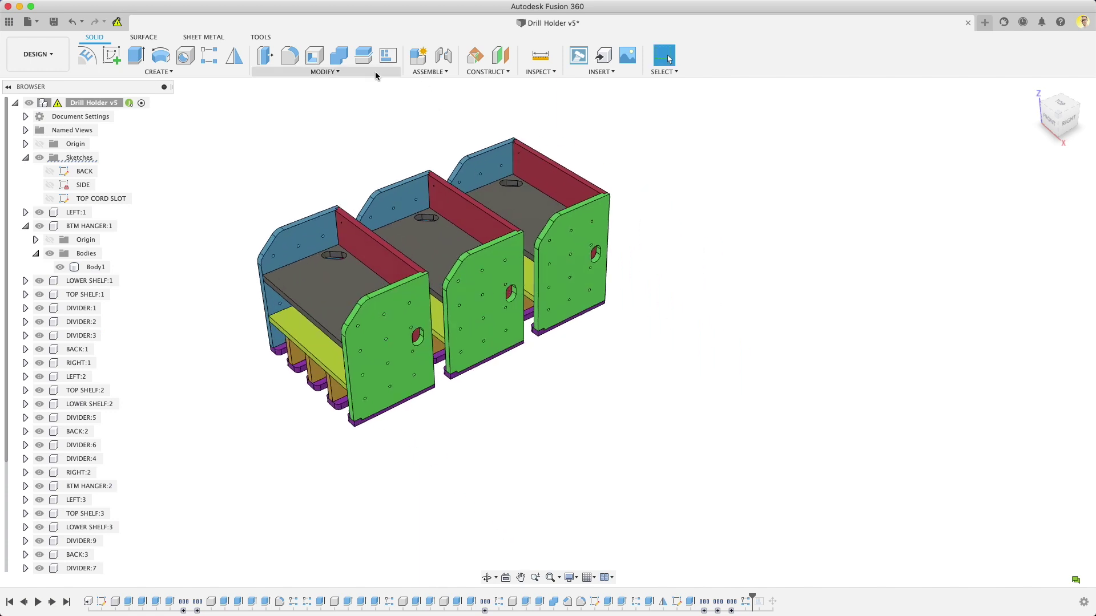
Start a sketch on the horizontal plane and draw a 96 by 48 in rectangle beside the three assemblies.
click(98, 61)
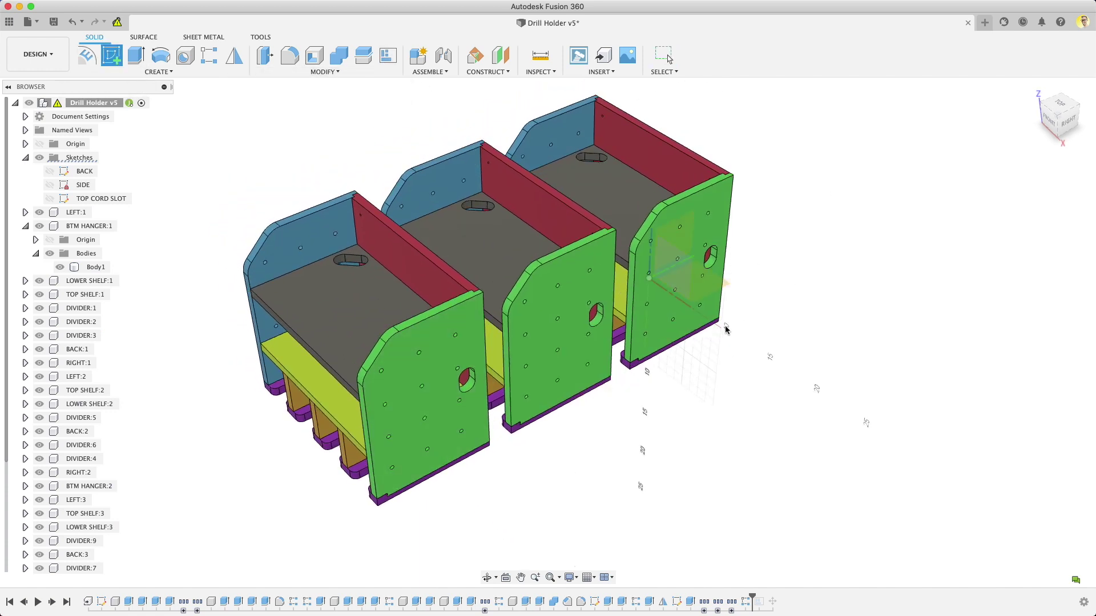
click(682, 288)
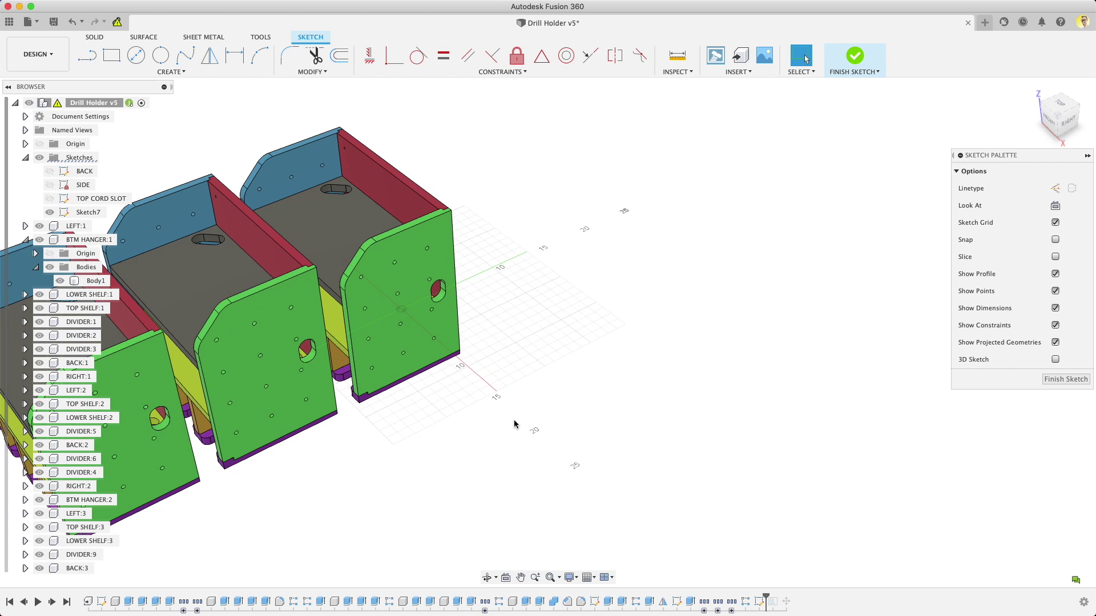
key(r)
click(537, 395)
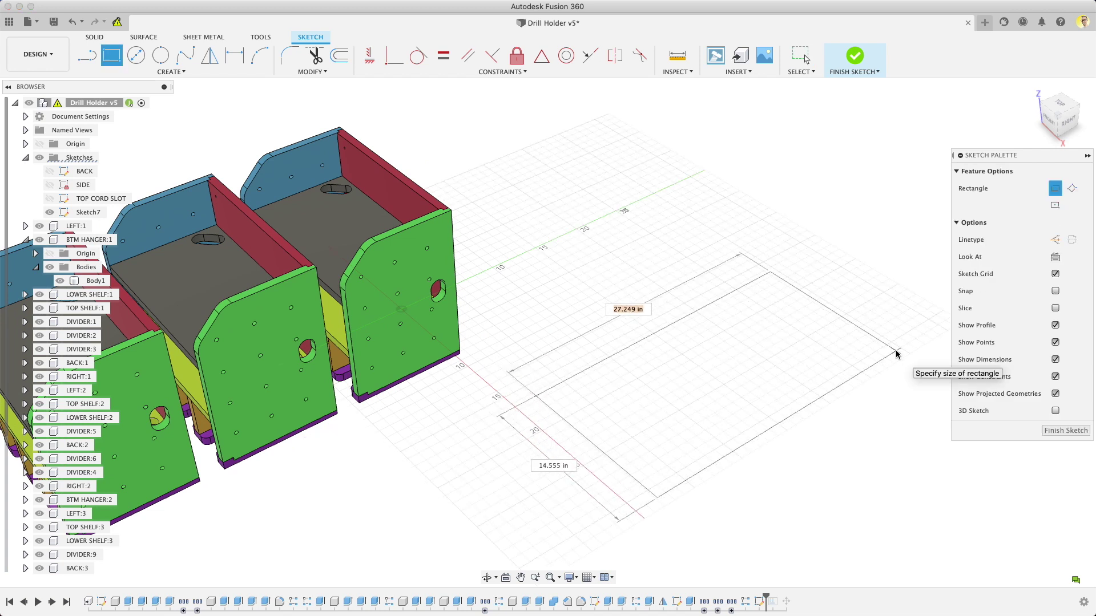
text(96)
key(Tab)
text(48)
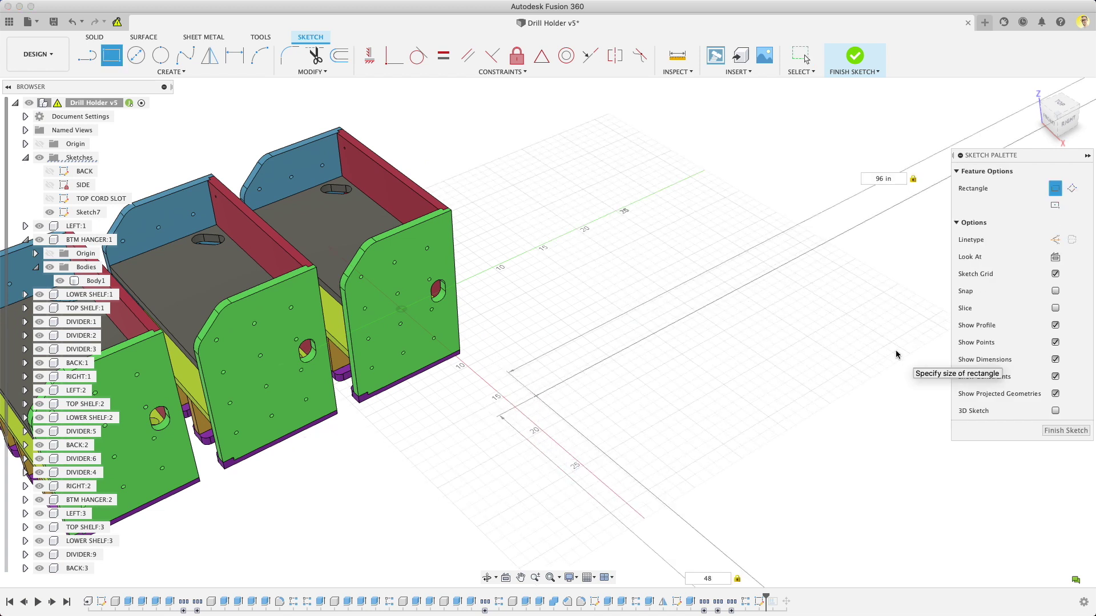
key(Return)
key(Escape)
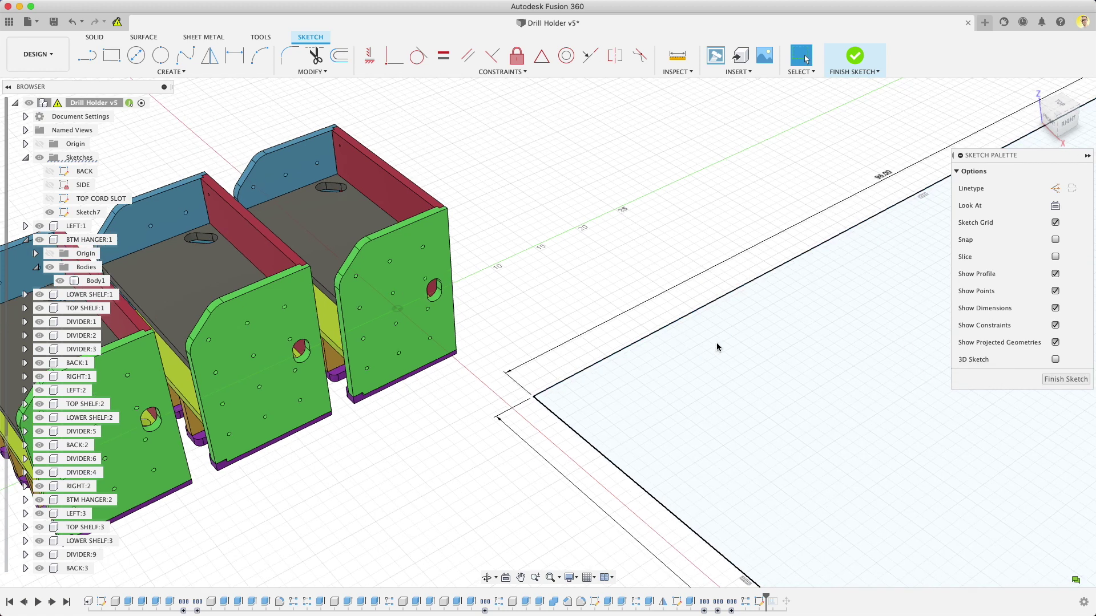
Draw a rectangle of about 20.4 by 13.2 in just inside the far corner of the 96 by 48 in sheet outline.
scroll(843, 279, down, 5)
key(r)
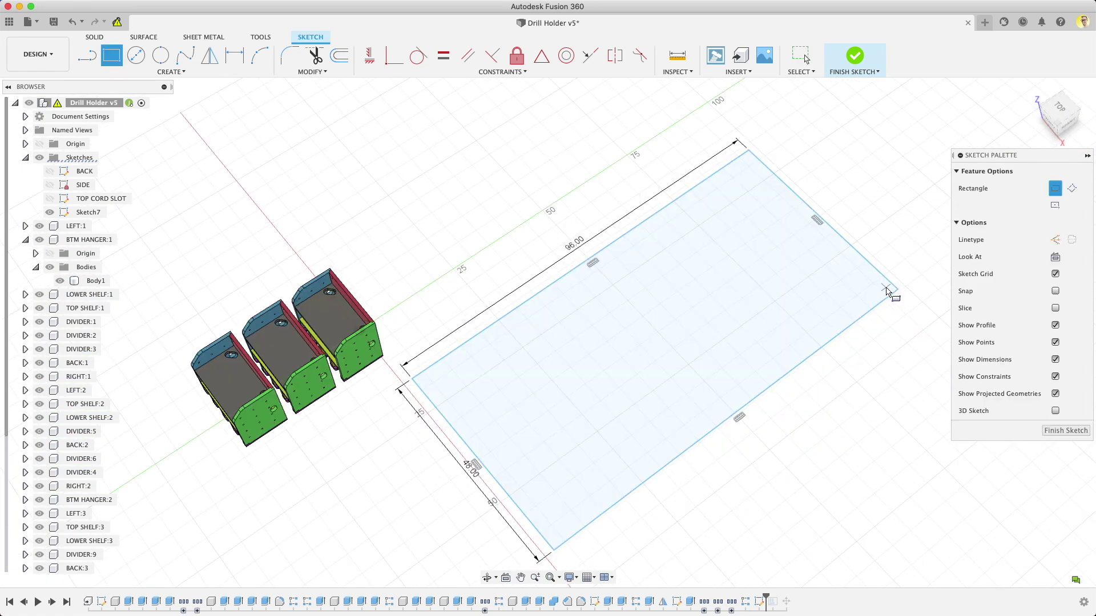
click(897, 289)
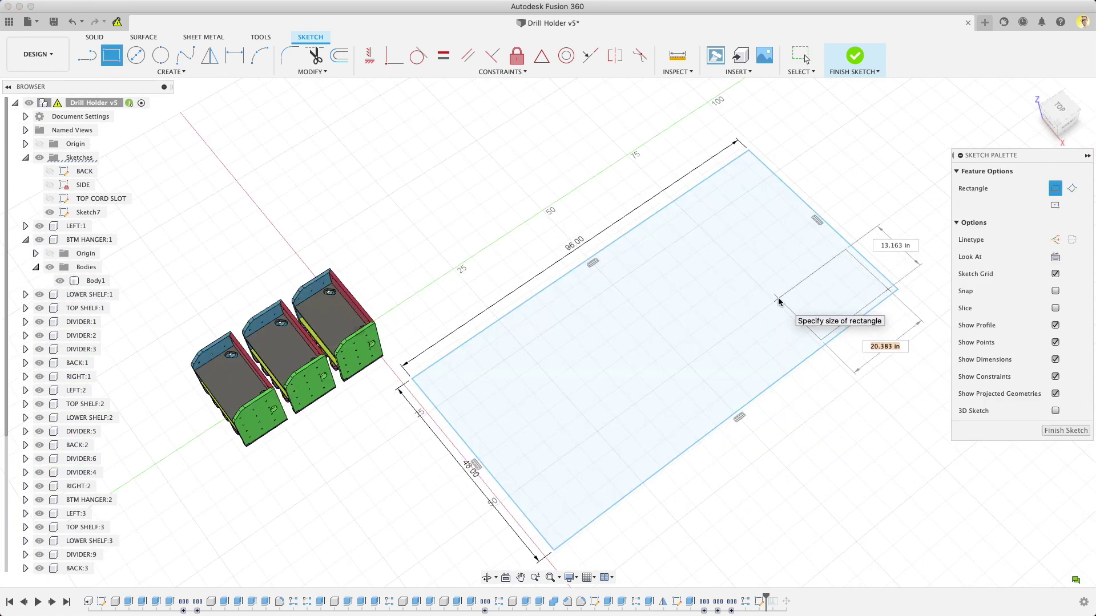
click(779, 302)
Draw a circle inside the sheet near the end opposite the small rectangle, shift it slightly and finish the sketch.
middle_drag(695, 337, 697, 301)
key(c)
click(547, 375)
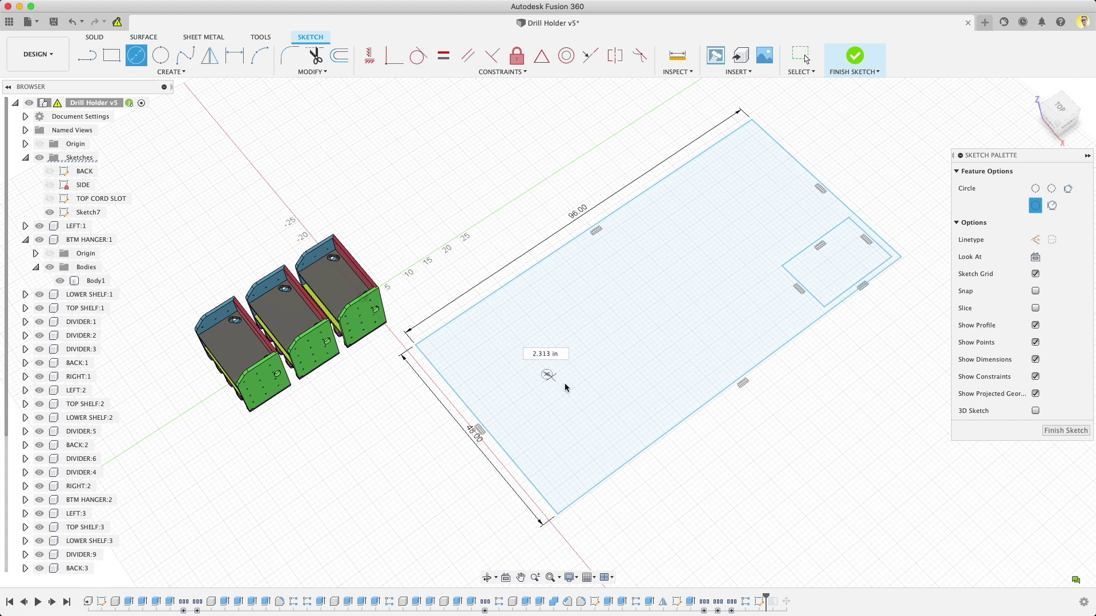
click(577, 401)
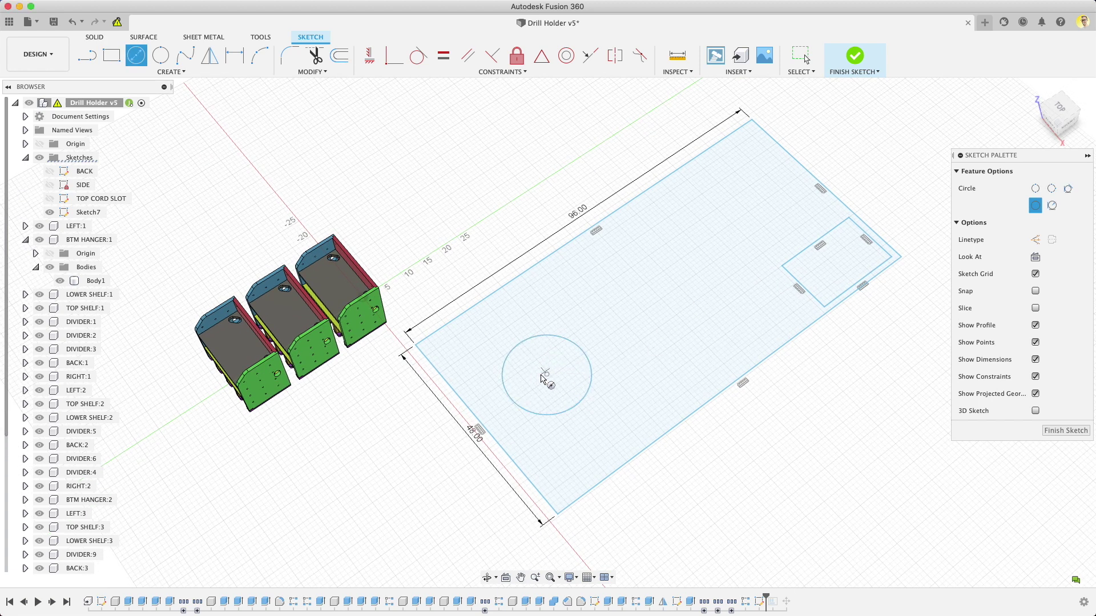
key(Escape)
drag(546, 375, 543, 364)
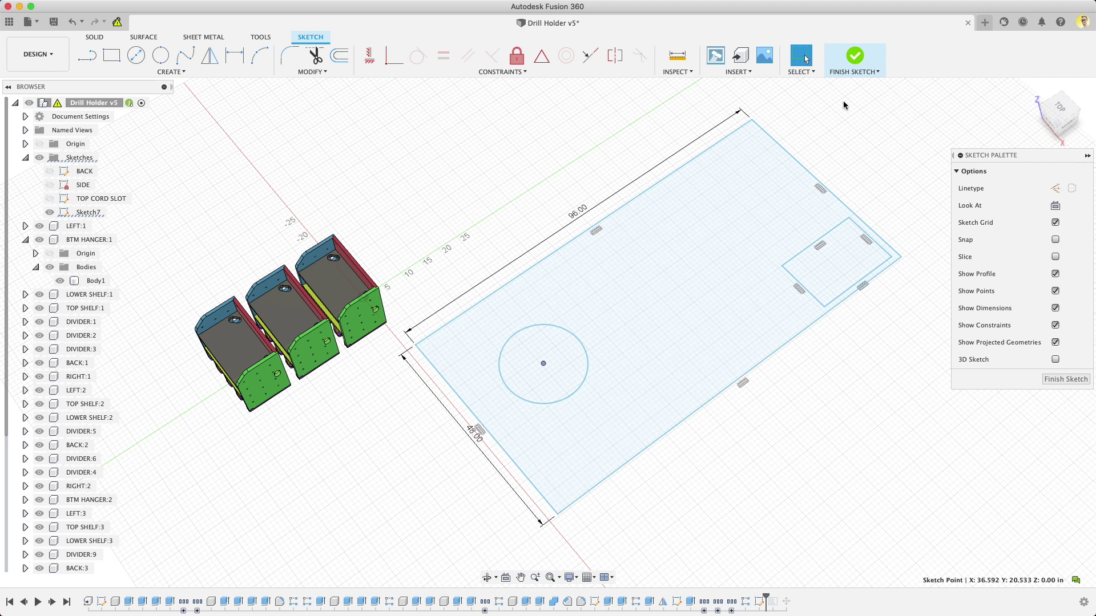
click(855, 57)
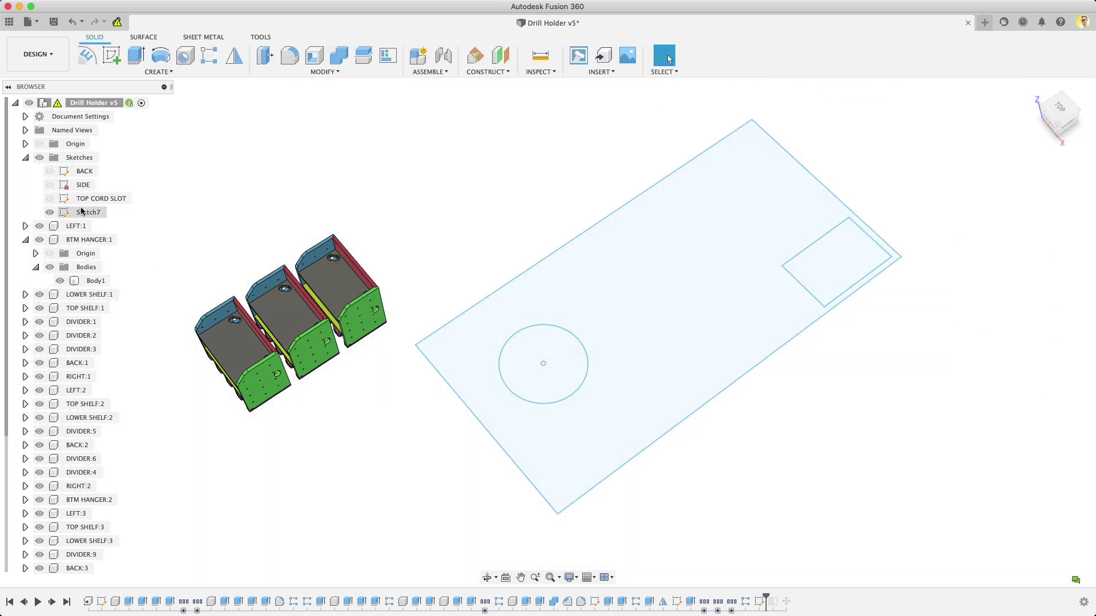
Arrange all 27 components of the three assemblies on the new sheet sketch, with the automatic preview on.
click(385, 61)
drag(160, 240, 413, 480)
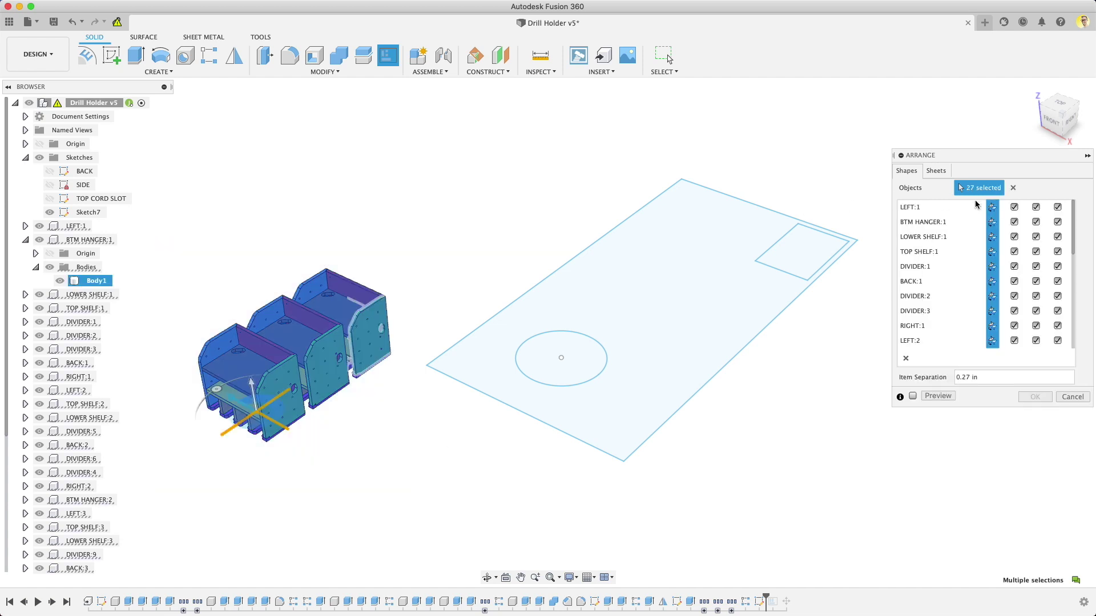
click(936, 171)
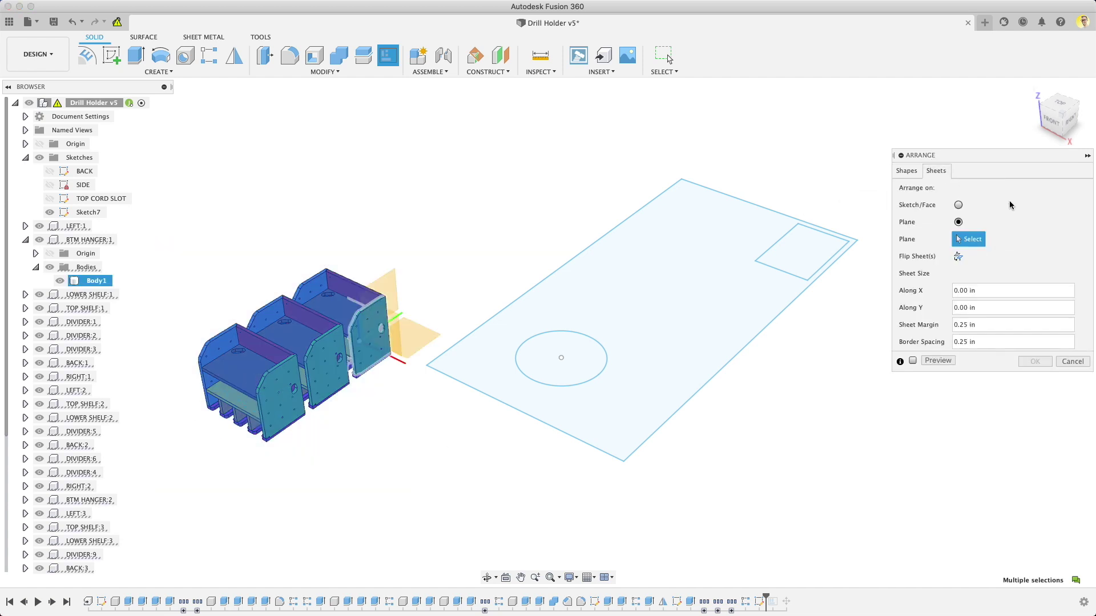
click(959, 204)
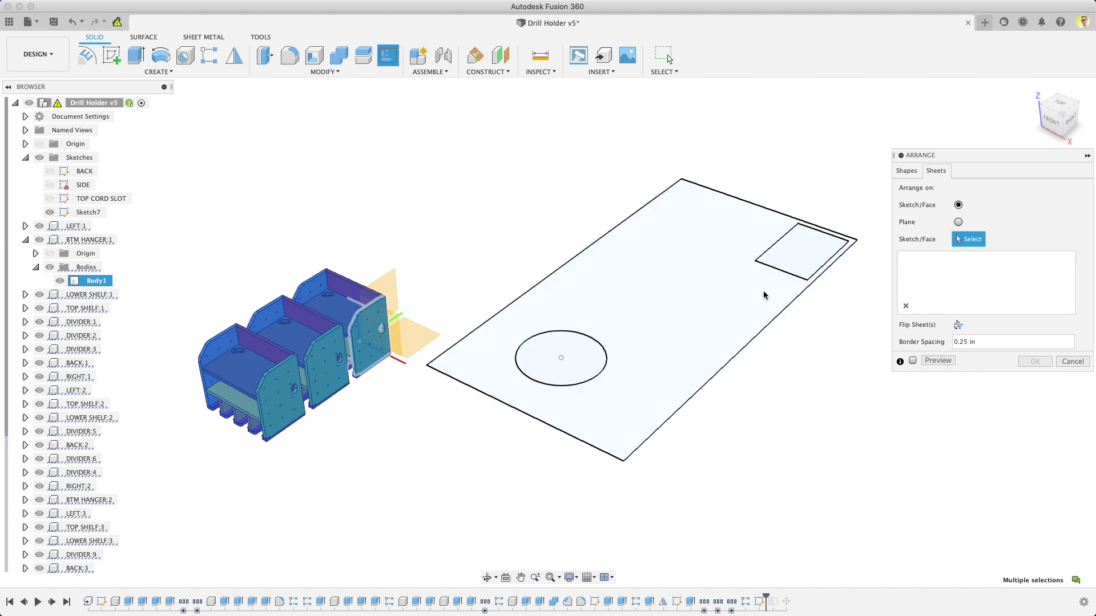
click(725, 302)
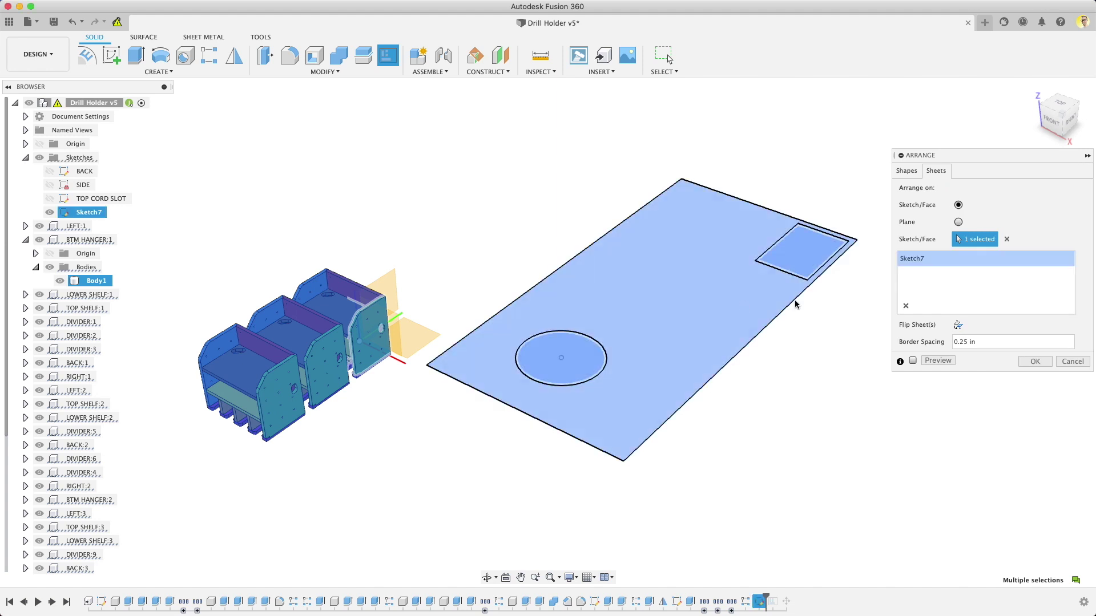
click(909, 170)
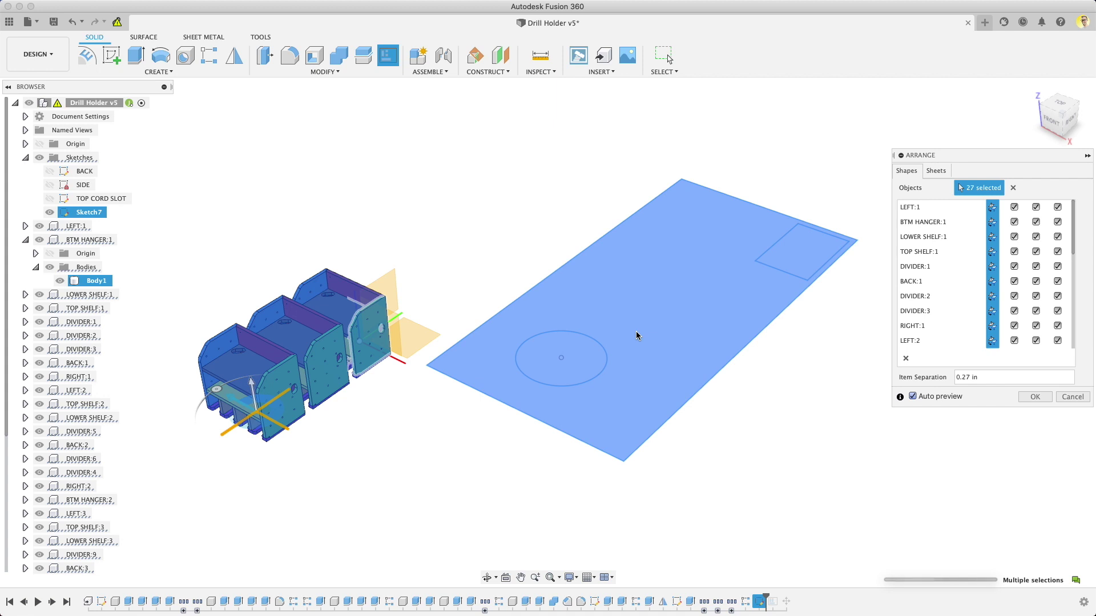
shift+middle_drag(638, 335, 811, 408)
Set the border spacing to 0.5 in, preview the result and apply the arrangement.
click(936, 171)
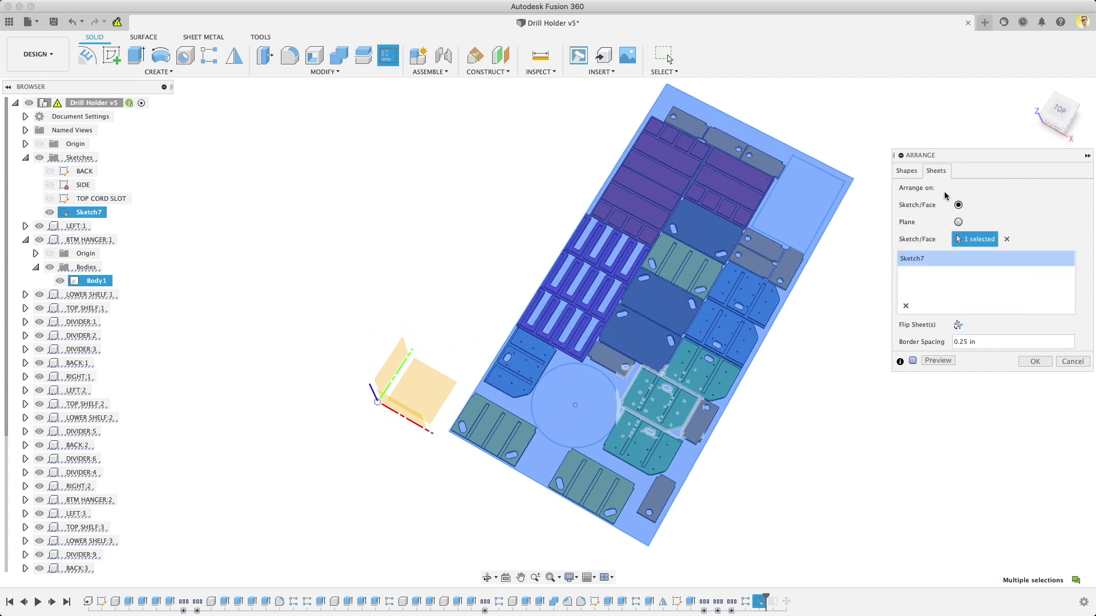
click(961, 342)
text(.5)
click(913, 361)
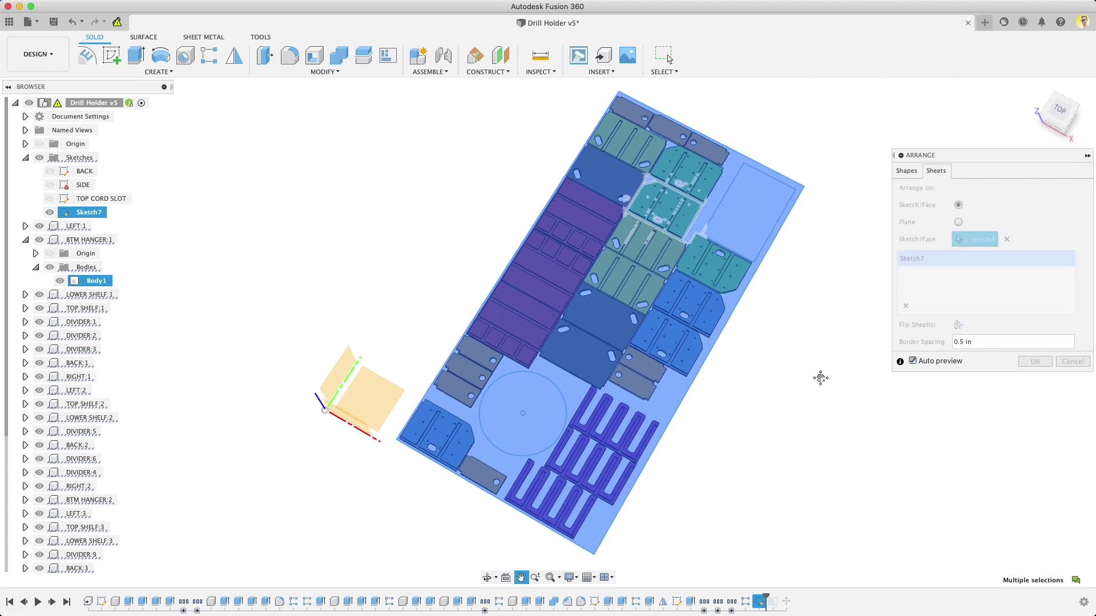
mouse_move(830, 375)
shift+middle_down()
mouse_move(827, 392)
mouse_move(846, 375)
shift+middle_up()
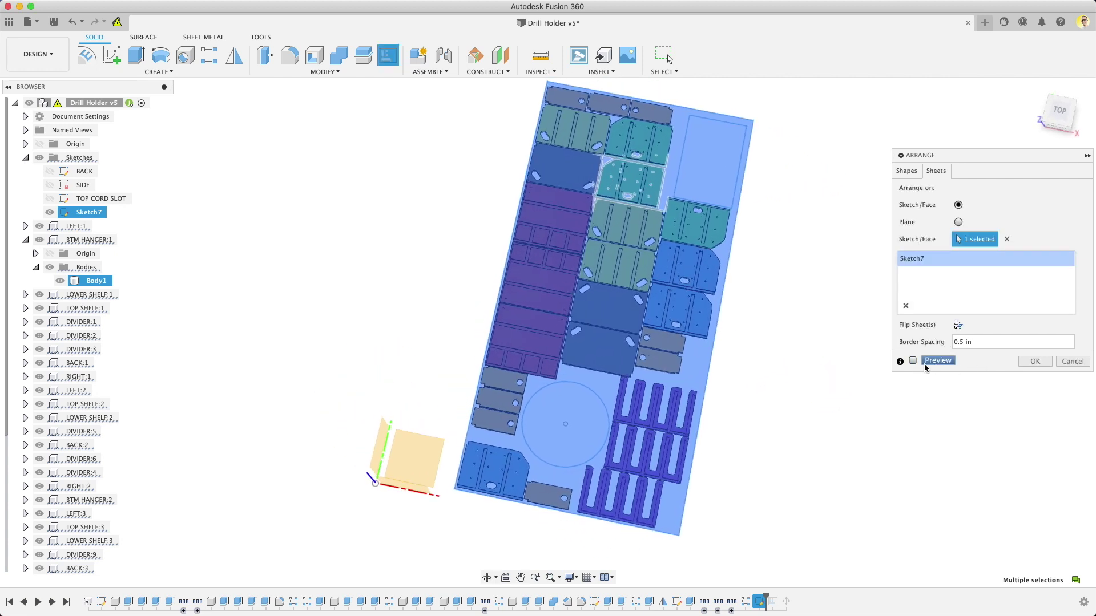
click(1035, 361)
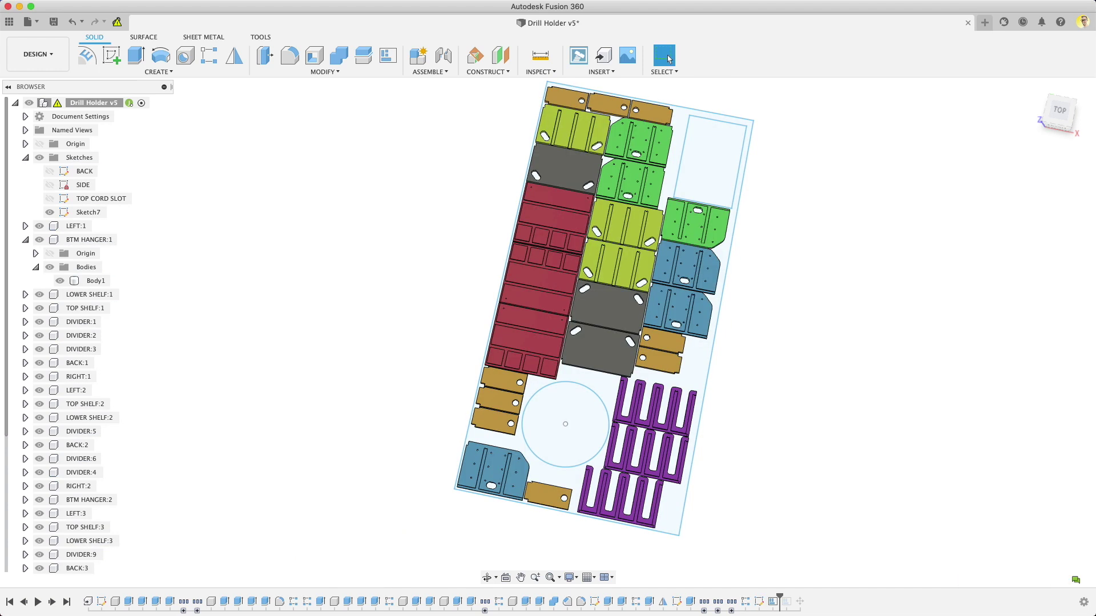
Move the circle to several different positions within the sheet sketch to make the parts rearrange around it.
drag(566, 423, 622, 432)
mouse_move(622, 433)
shift+middle_down()
mouse_move(678, 430)
mouse_move(588, 268)
mouse_move(872, 372)
shift+middle_up()
drag(871, 371, 878, 394)
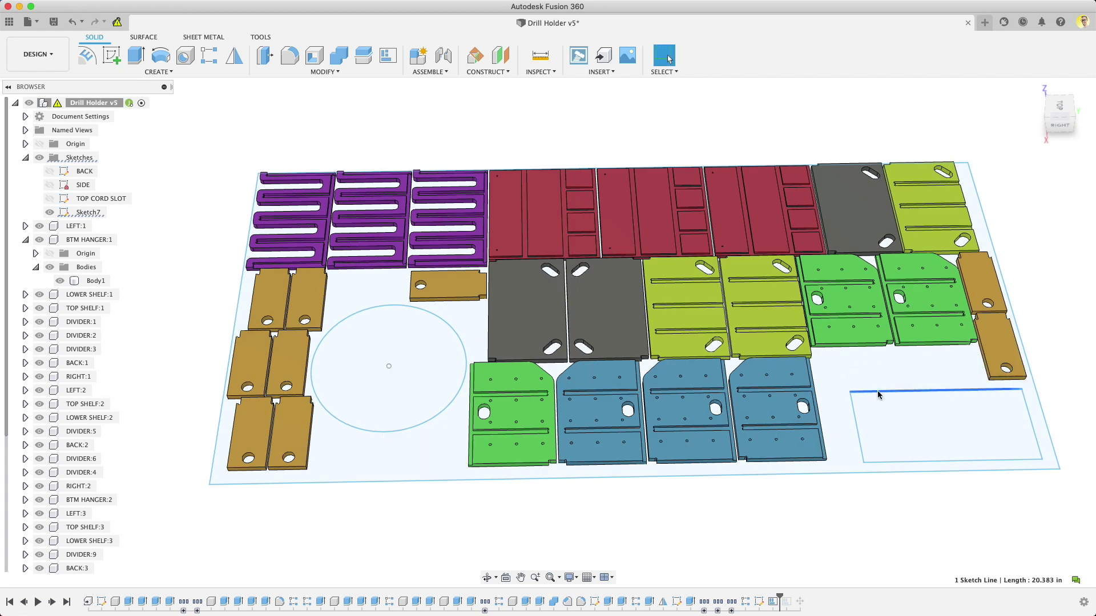
mouse_move(386, 370)
mouse_down()
mouse_move(524, 320)
mouse_move(605, 319)
mouse_move(580, 367)
mouse_up()
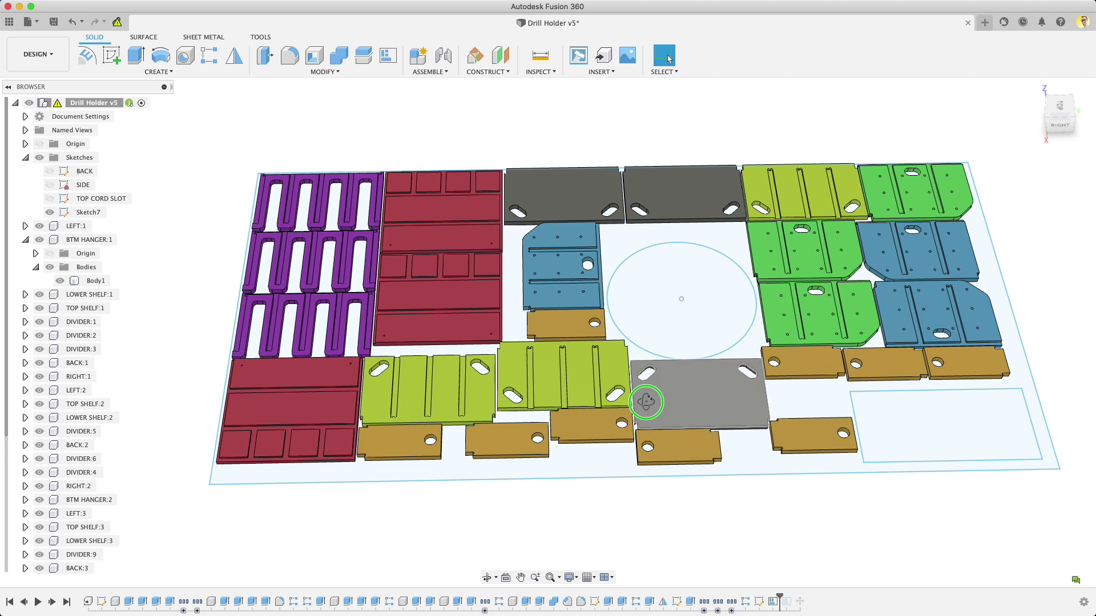
mouse_move(682, 298)
mouse_down()
mouse_move(508, 309)
mouse_move(457, 386)
mouse_move(467, 409)
mouse_up()
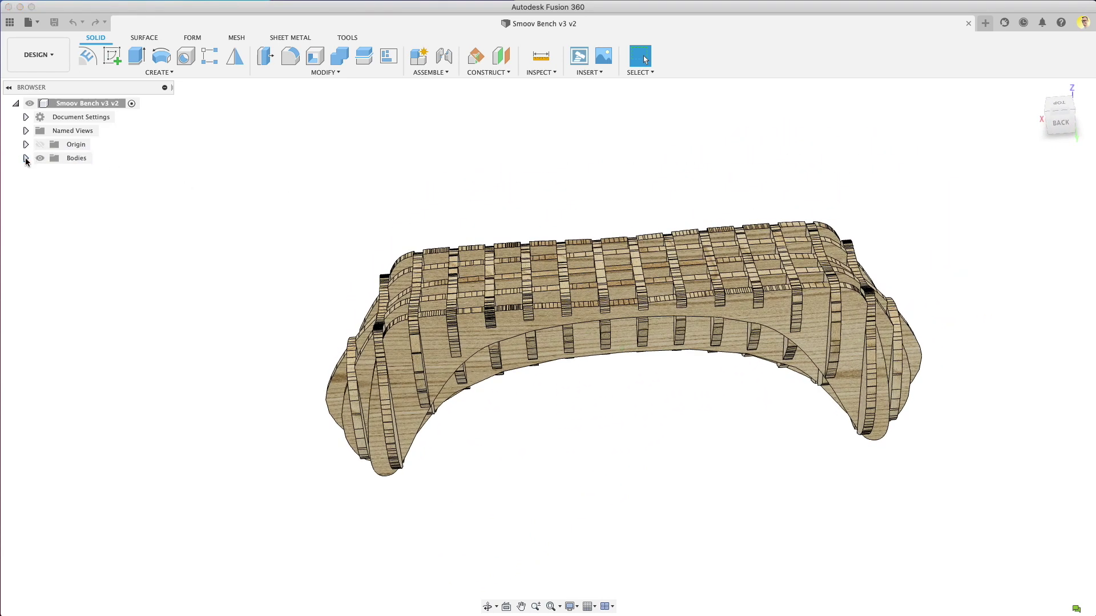
Create components from all 21 bodies of the Smoov Bench.
click(25, 158)
click(86, 172)
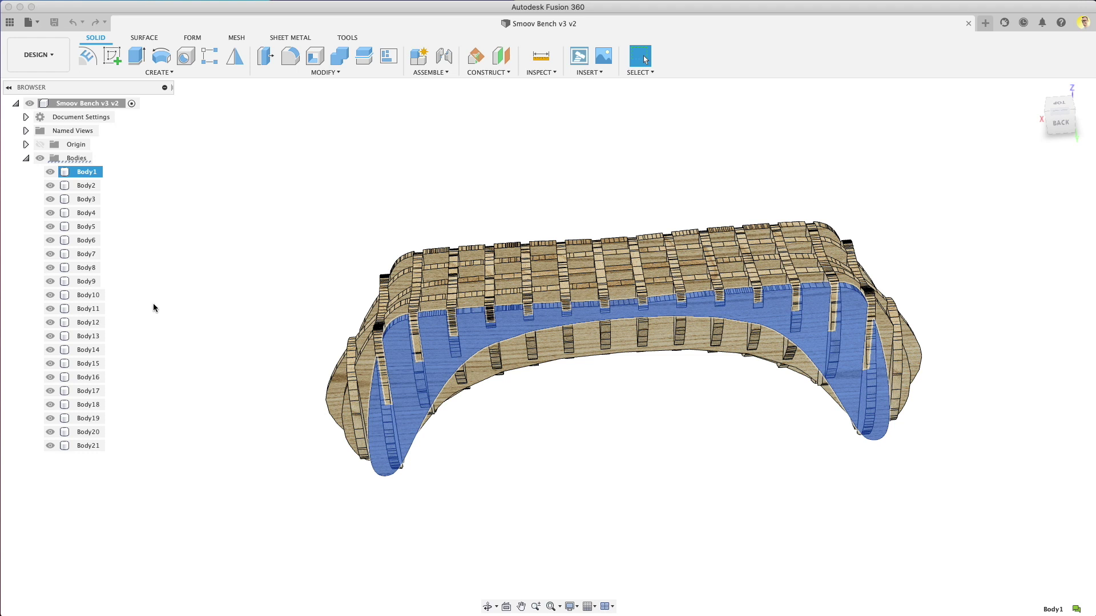
click(89, 336)
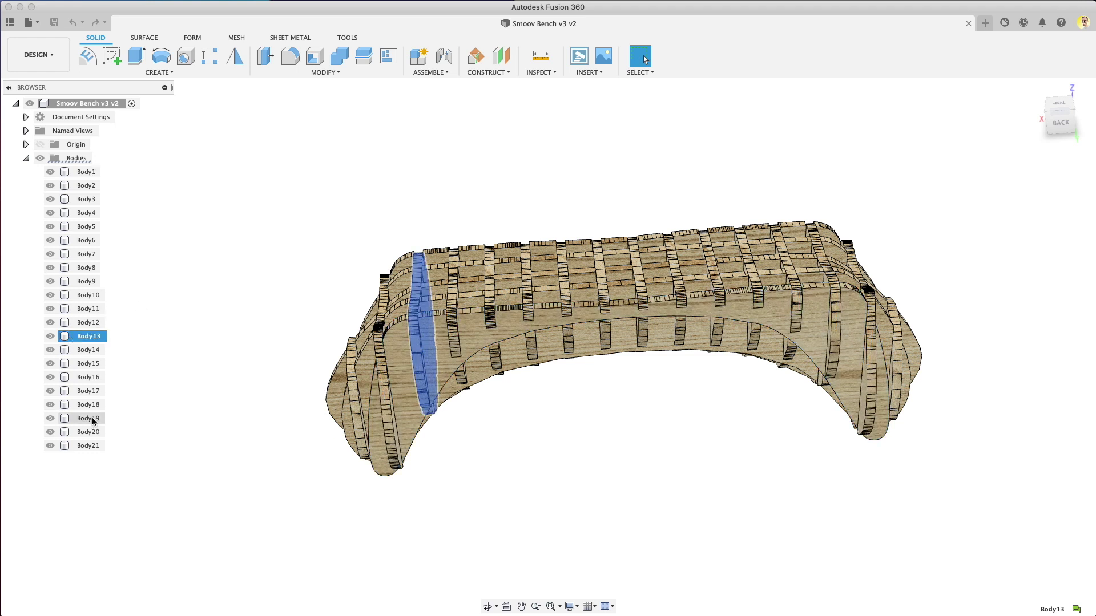
click(84, 446)
shift+click(83, 174)
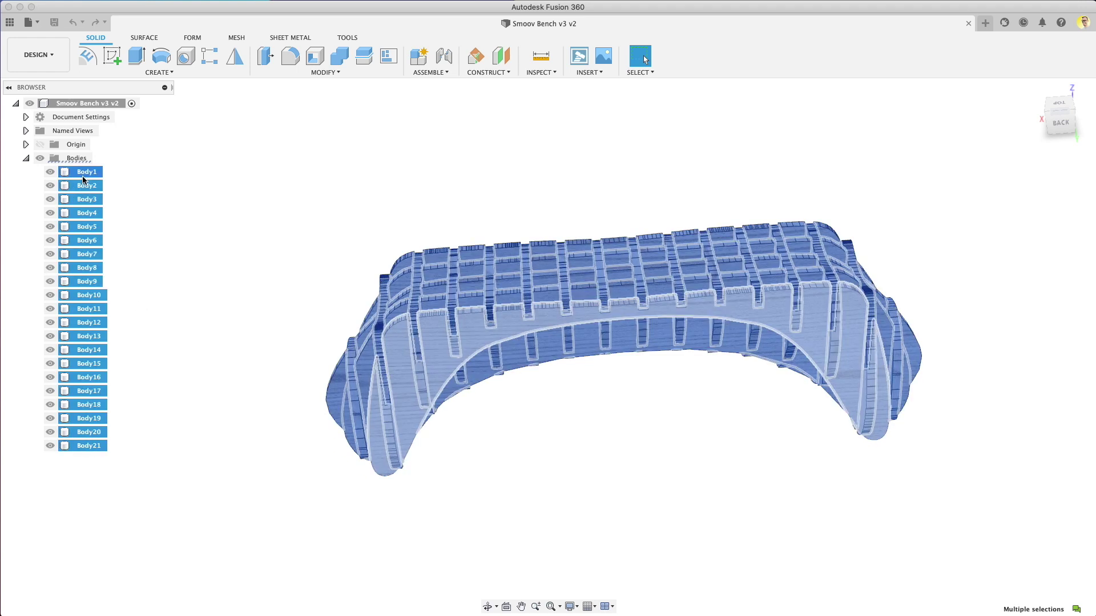
right_click(83, 180)
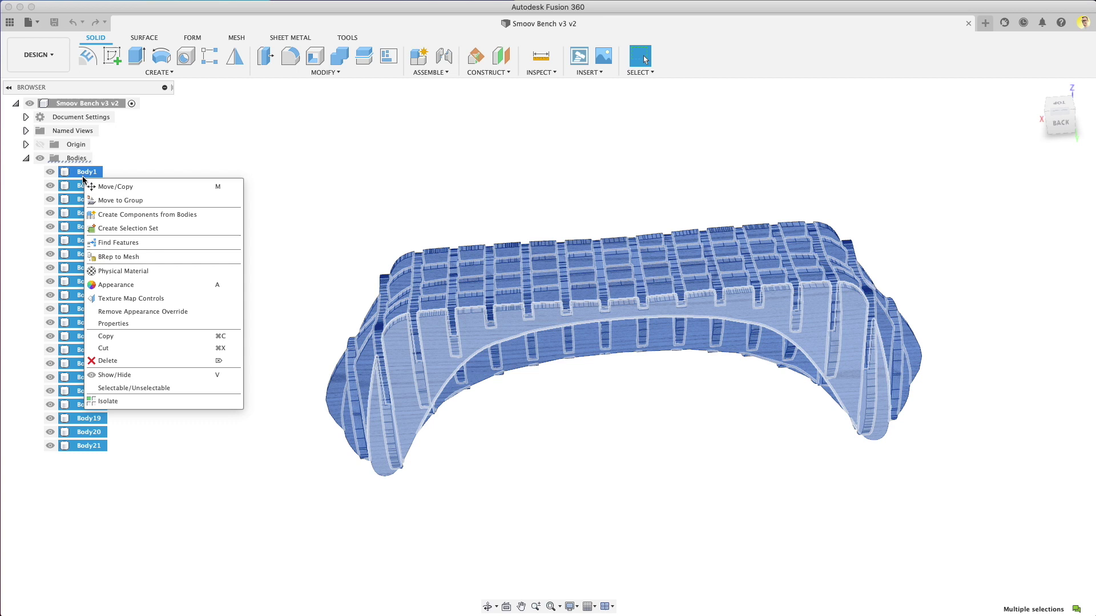
click(210, 215)
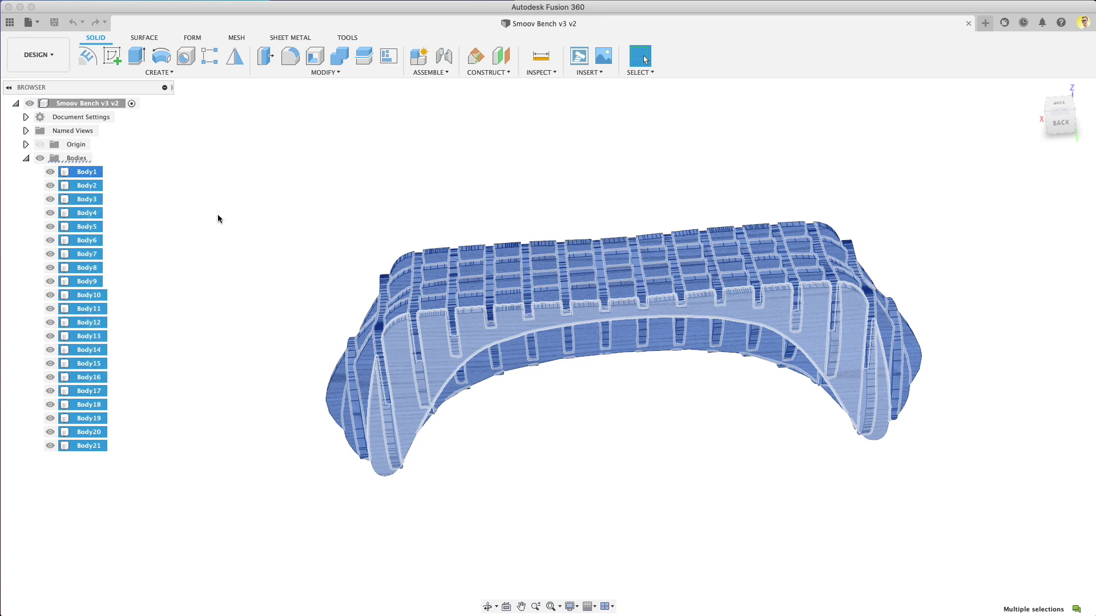
Start an Arrange operation with Component1 through Component21 of the bench as its objects.
click(89, 159)
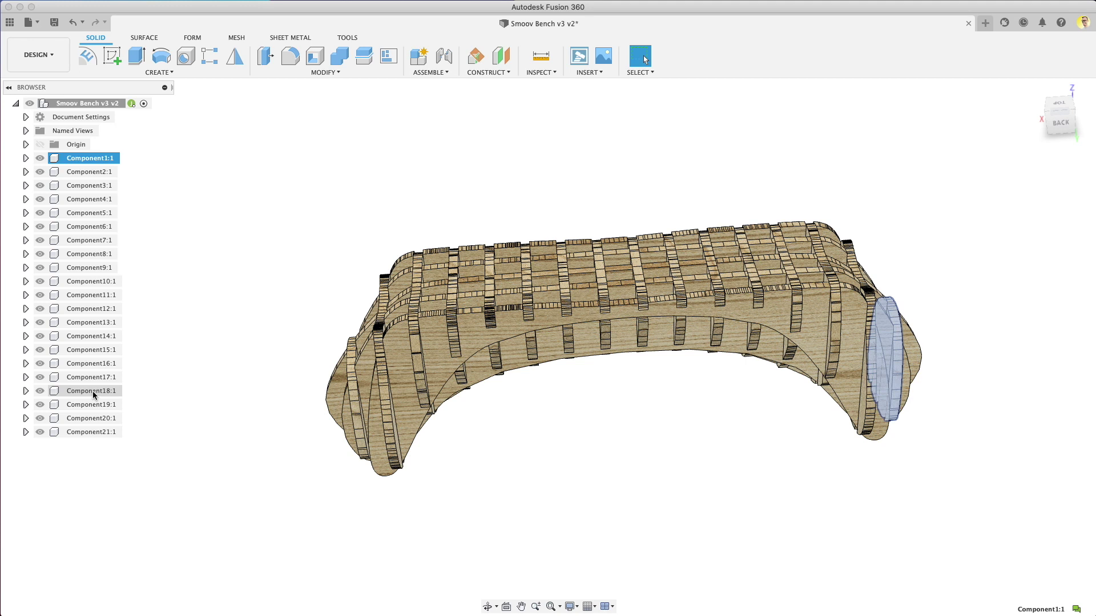
click(92, 419)
click(144, 379)
click(388, 56)
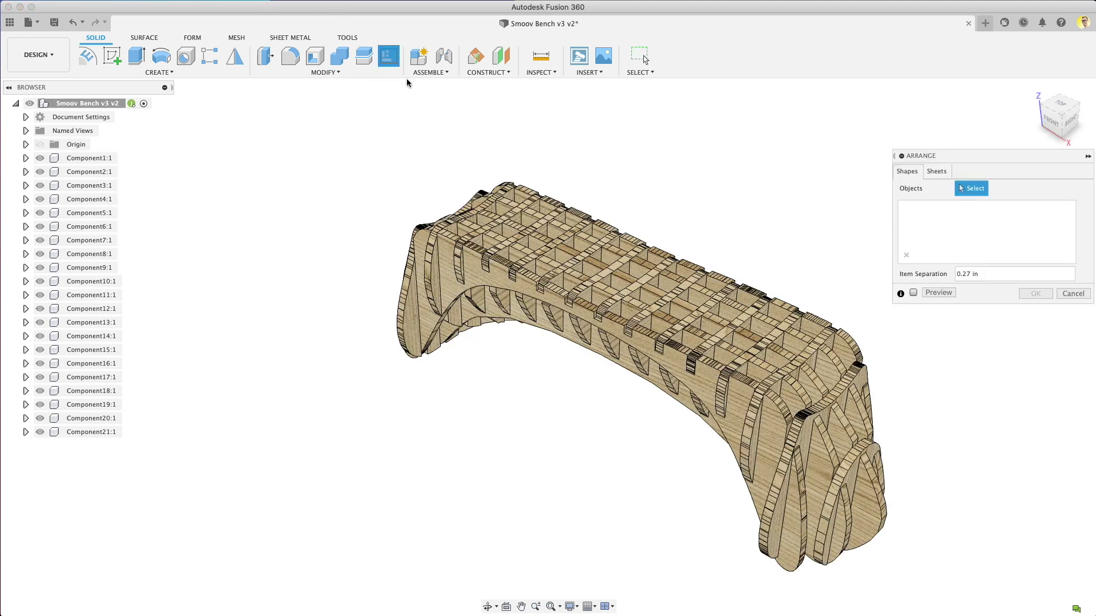
click(89, 158)
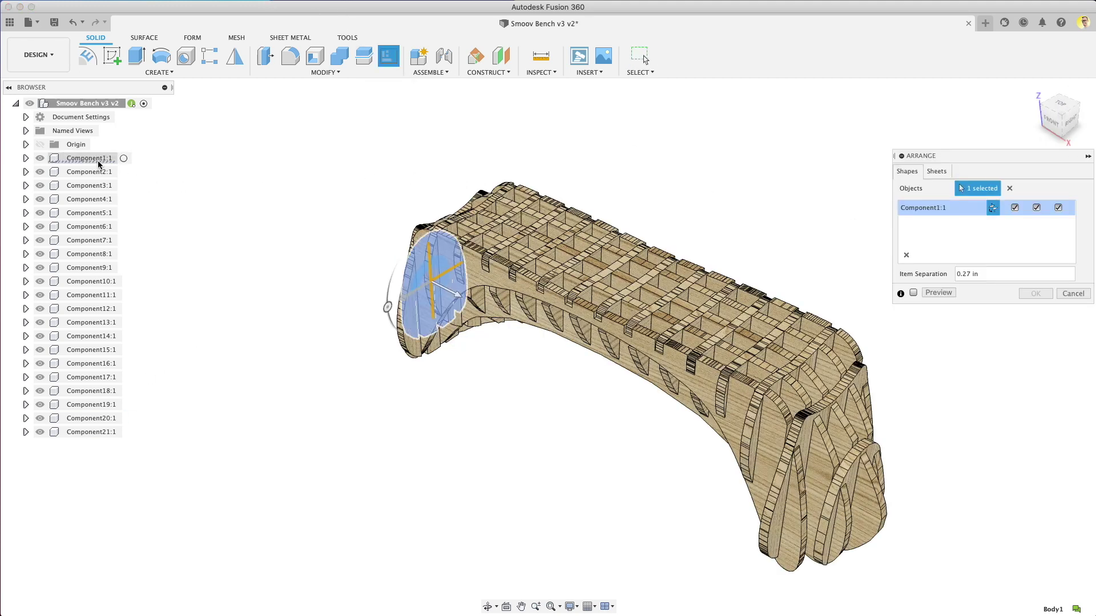
shift+click(91, 432)
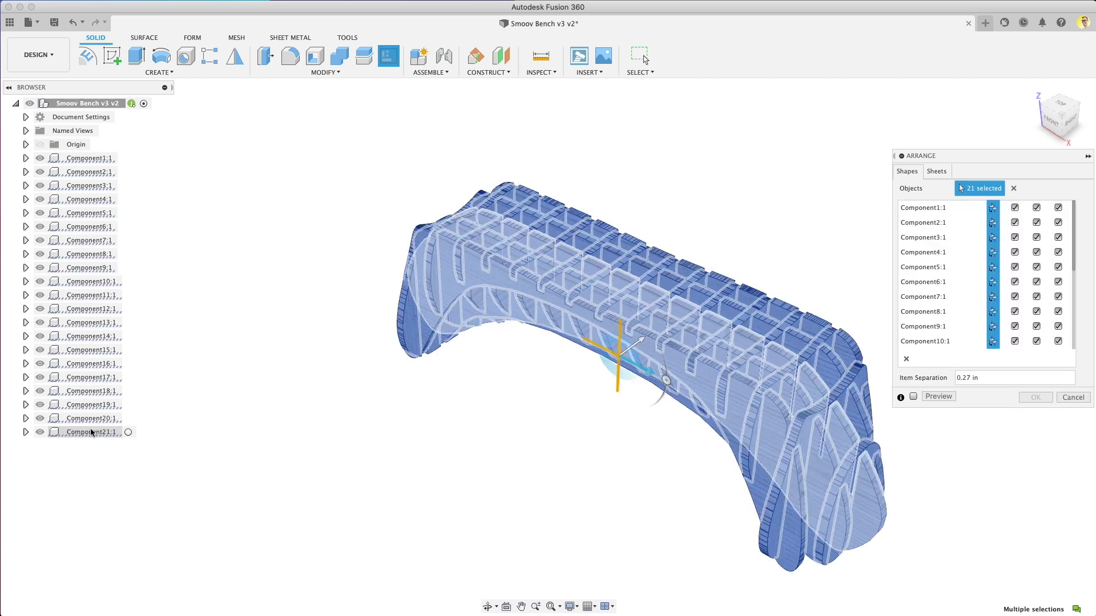
Arrange the bench components on a 48 by 96 in sheet on the horizontal origin plane, with automatic preview on, and apply it.
click(936, 171)
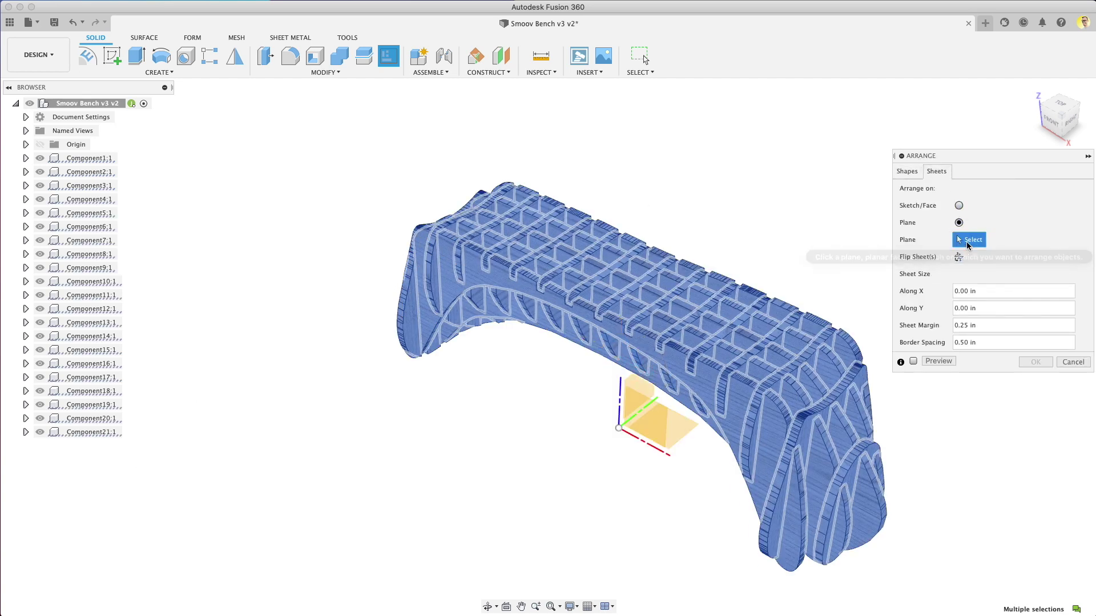
click(677, 416)
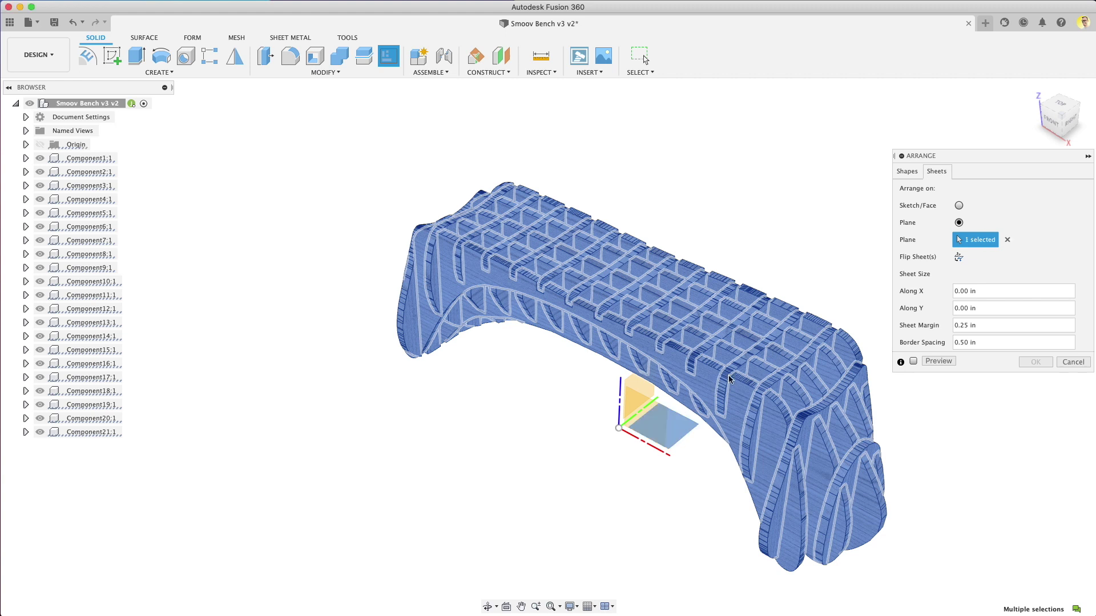
click(985, 292)
text(49)
key(Tab)
text(0)
key(shift+Tab)
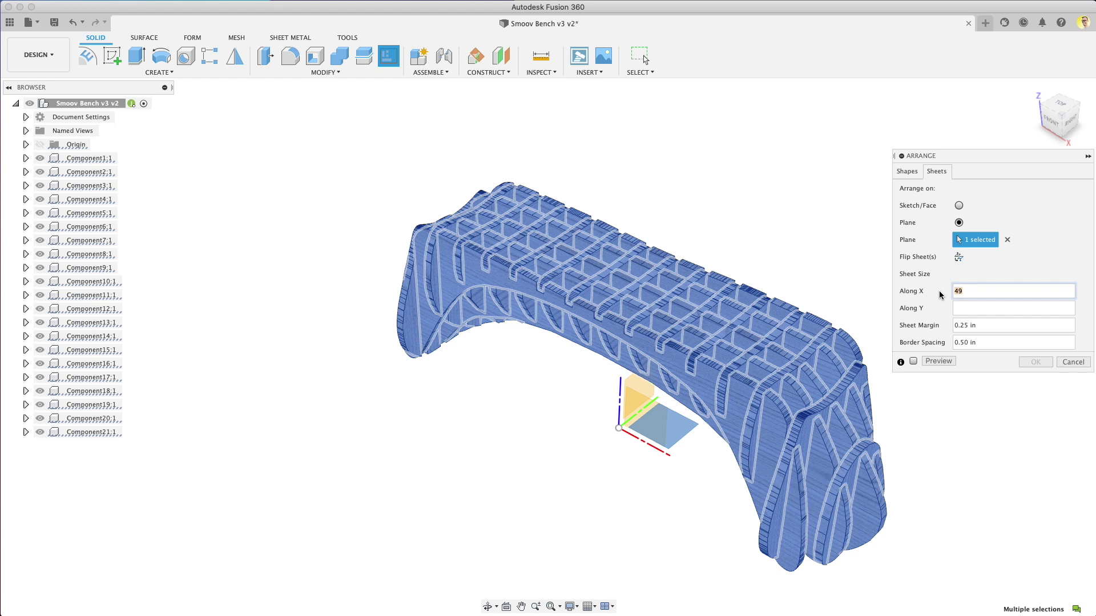
text(48)
key(Tab)
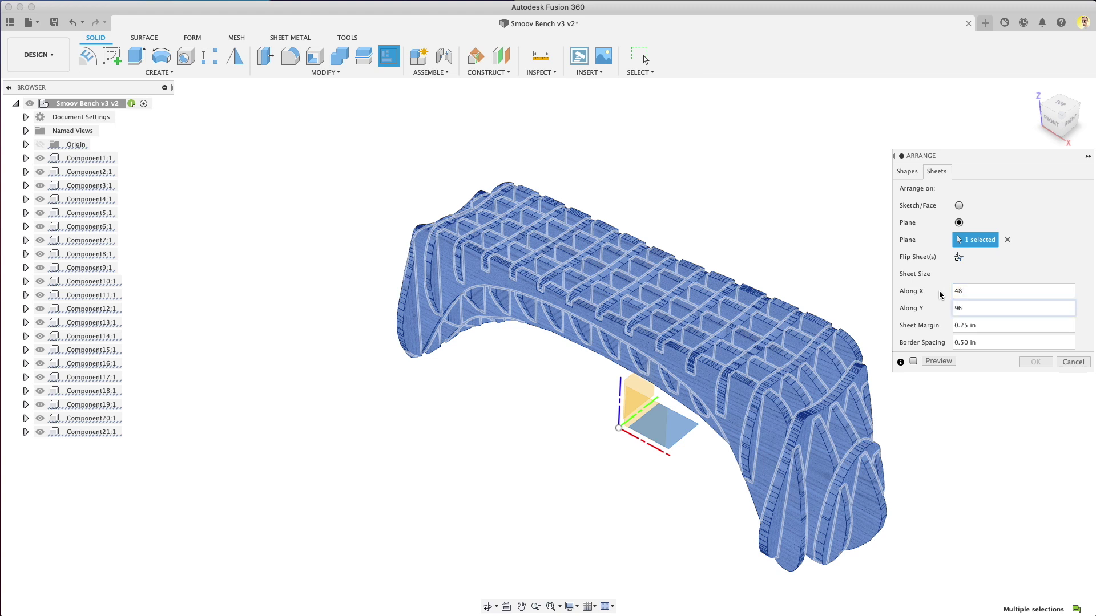
key(Return)
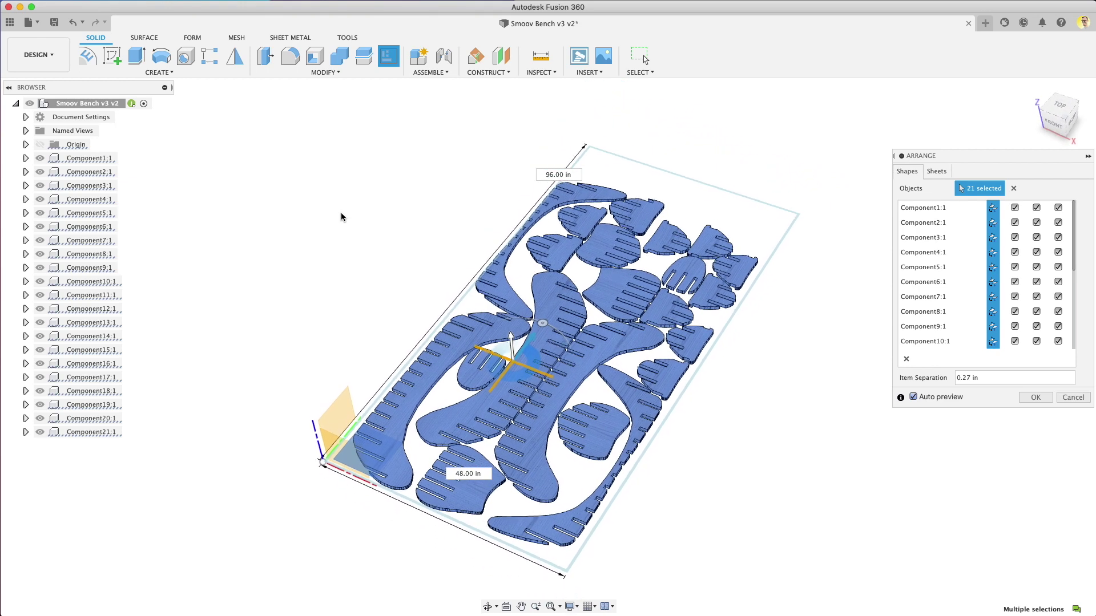
click(1040, 401)
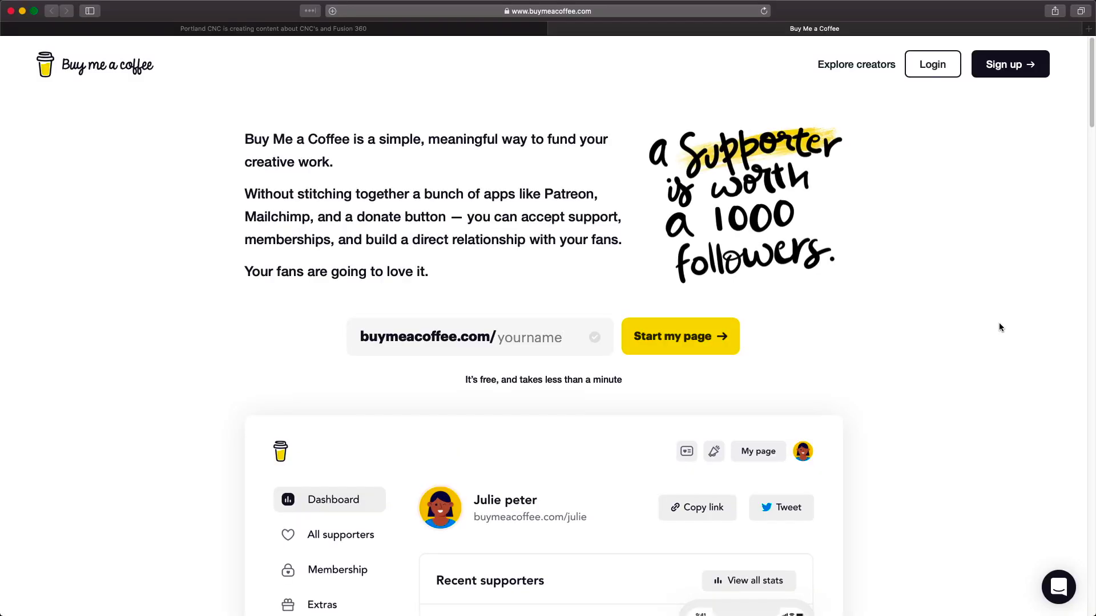
Switch to the web browser and read through the Buy Me a Coffee home page.
scroll(999, 327, down, 6)
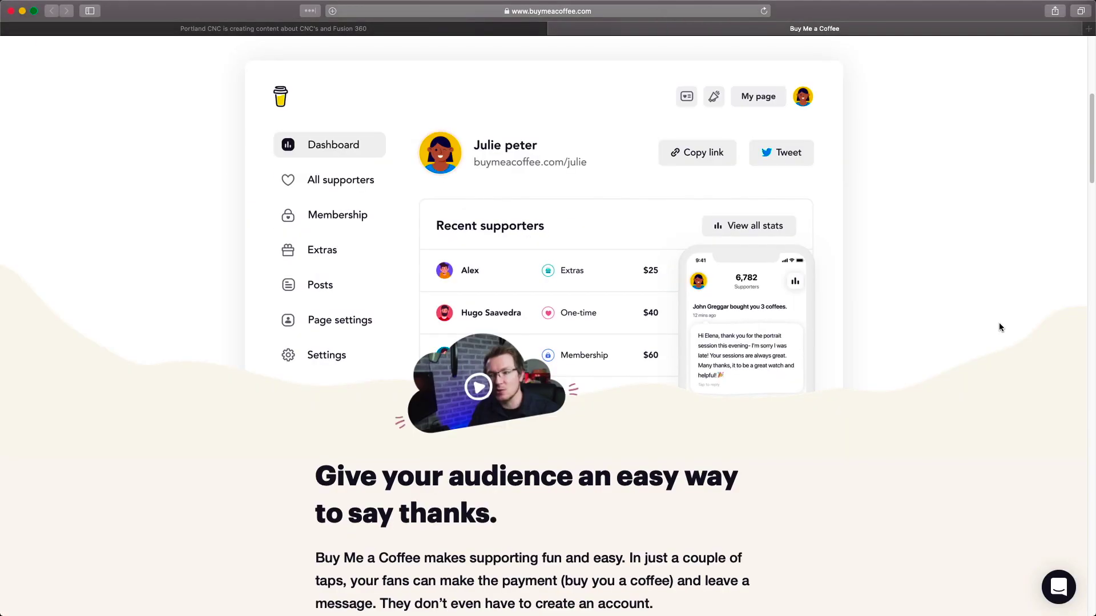
scroll(999, 327, down, 4)
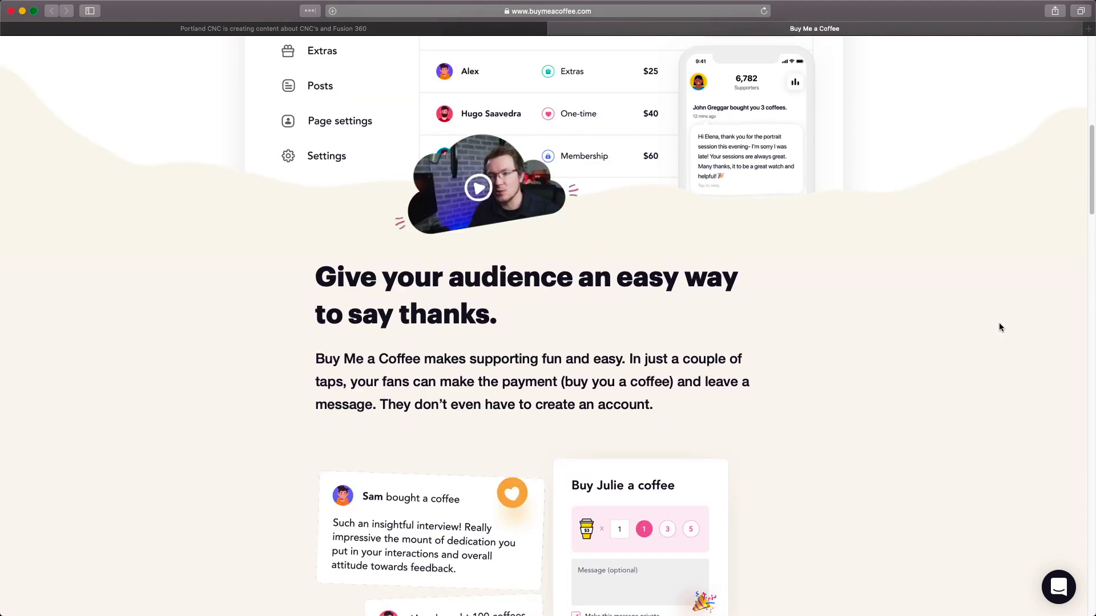
scroll(999, 327, down, 4)
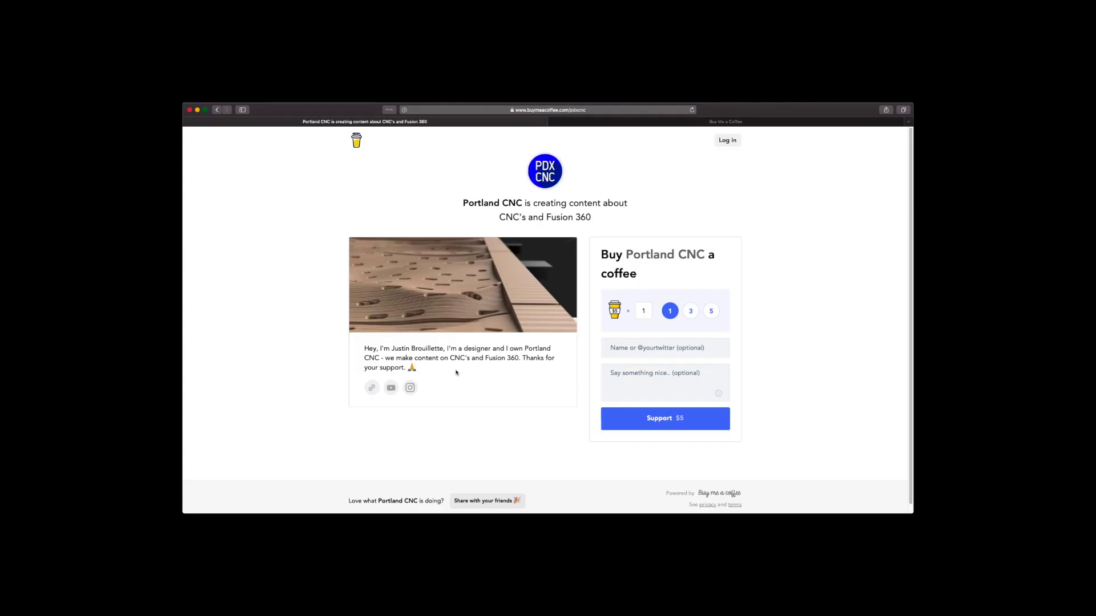
Fill in Portland CNC's support form with 1 coffee, the supporter's name and the message "Love the Youtube content!".
click(691, 311)
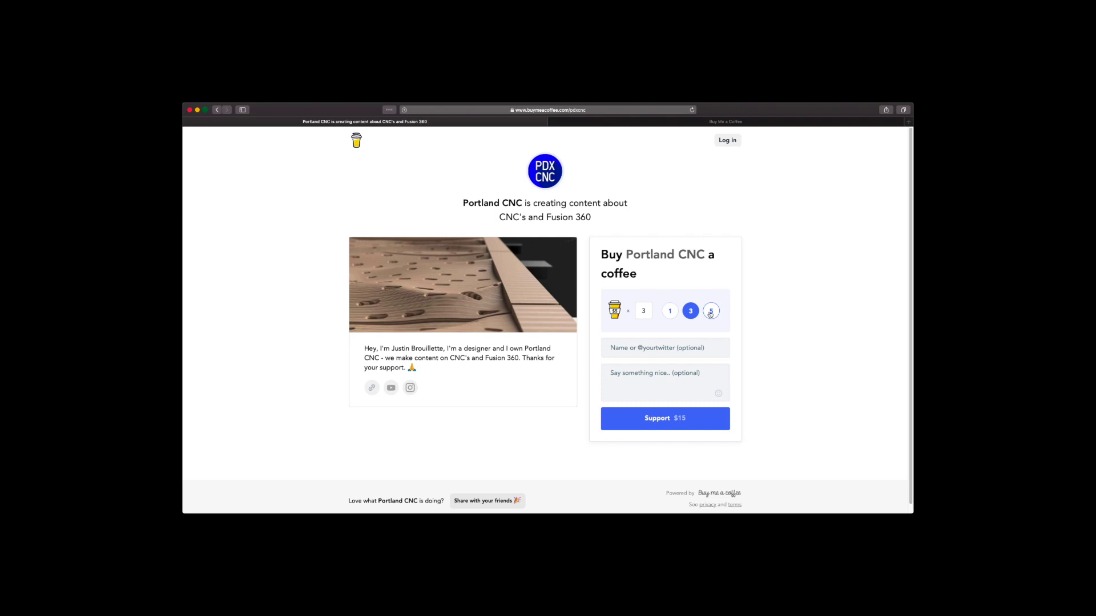
click(711, 311)
click(672, 313)
click(658, 352)
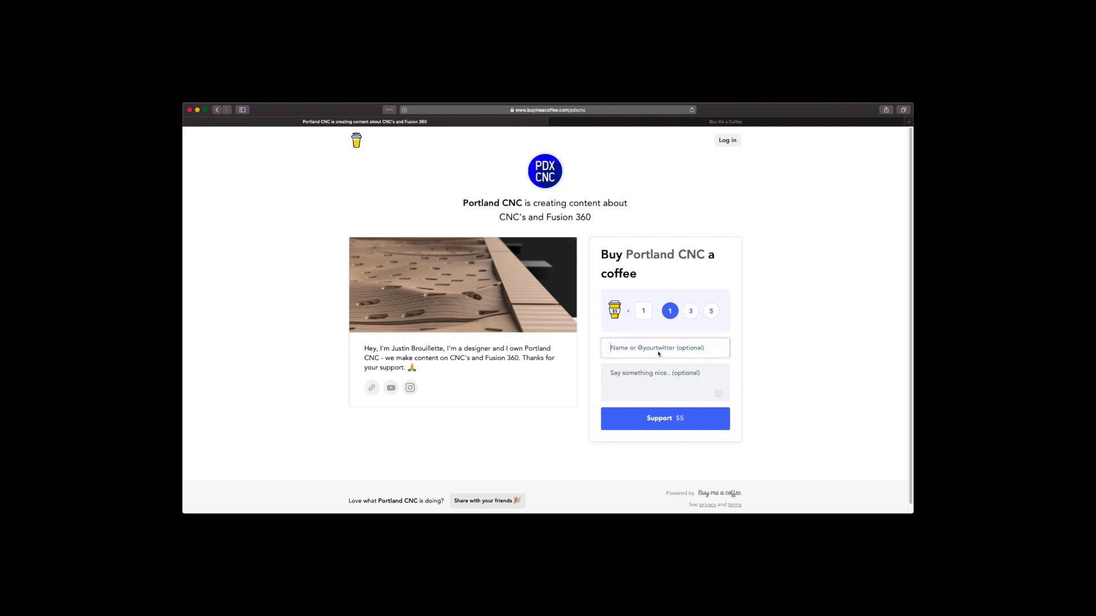
text(Ben)
key(Tab)
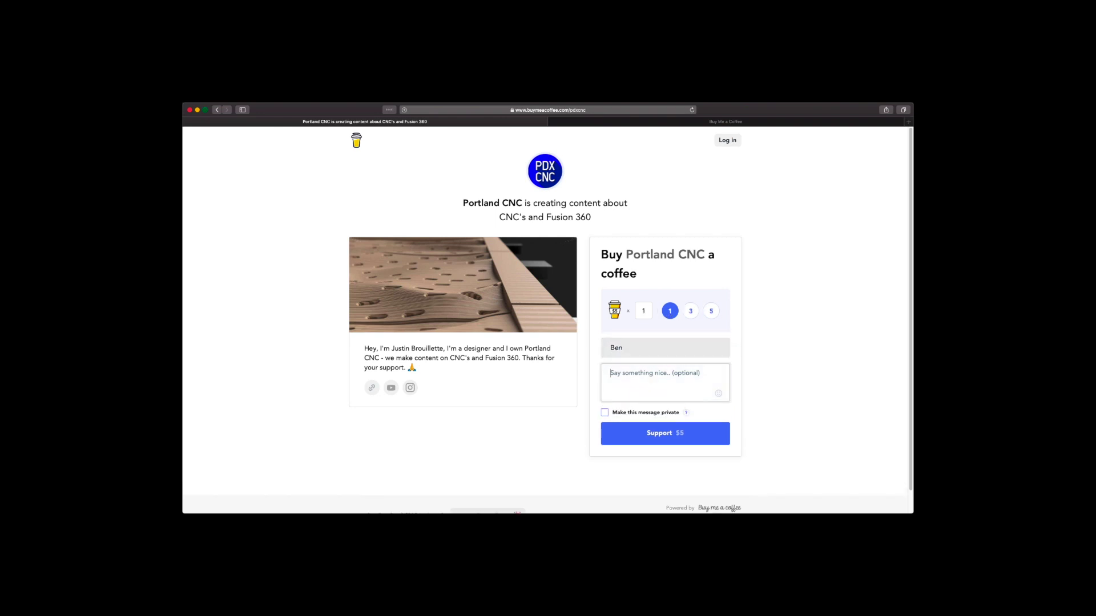
text(Love the Youtube content!)
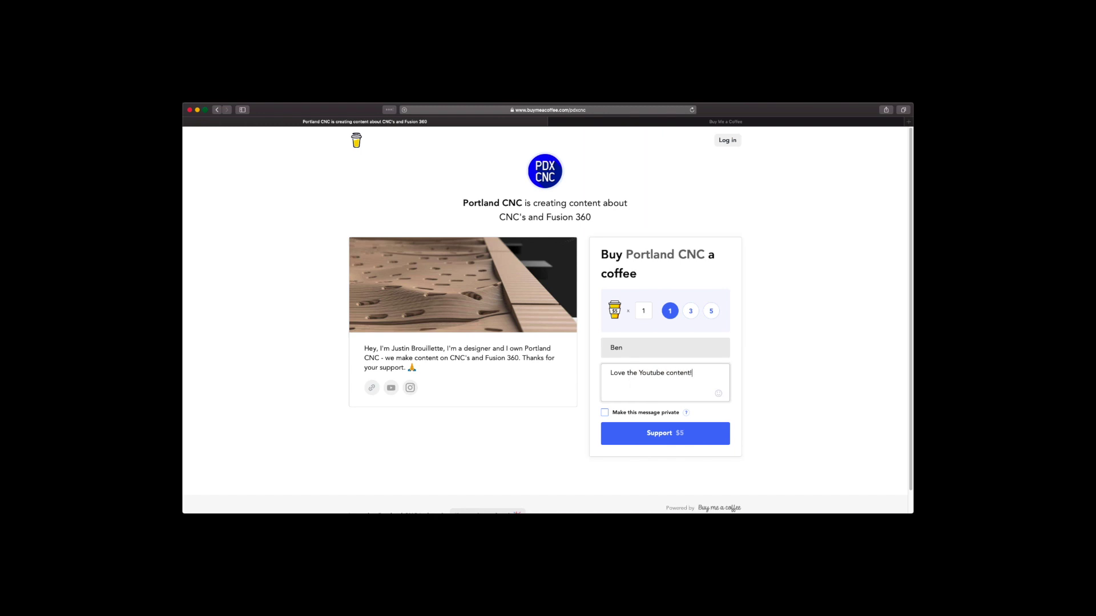